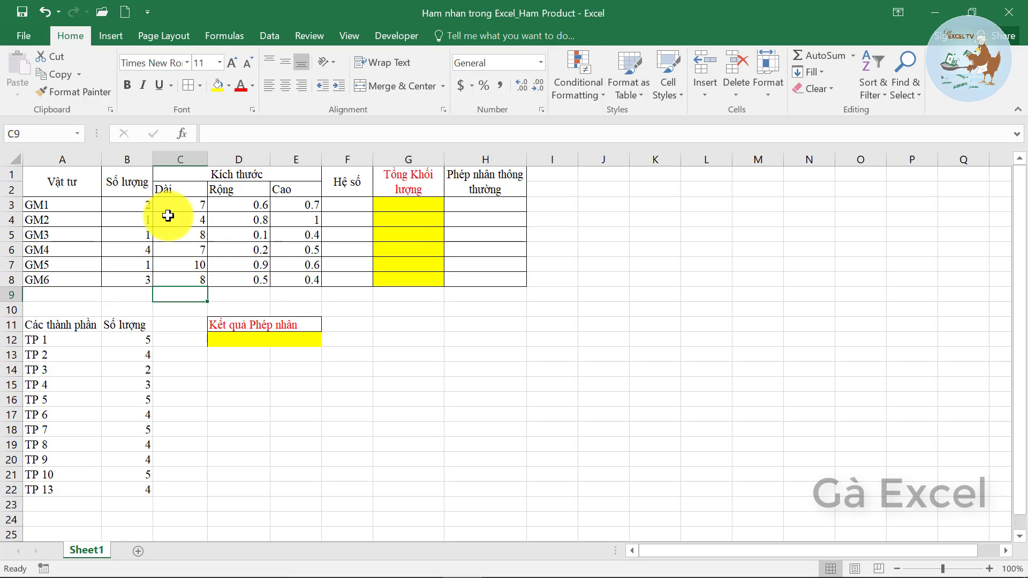
Step: Review the headers Vật tư, Số lượng, Kích thước (Dài, Rộng, Cao), Hệ số and Tổng Khối lượng
{"action": "left_click", "coordinate": [52, 190]}
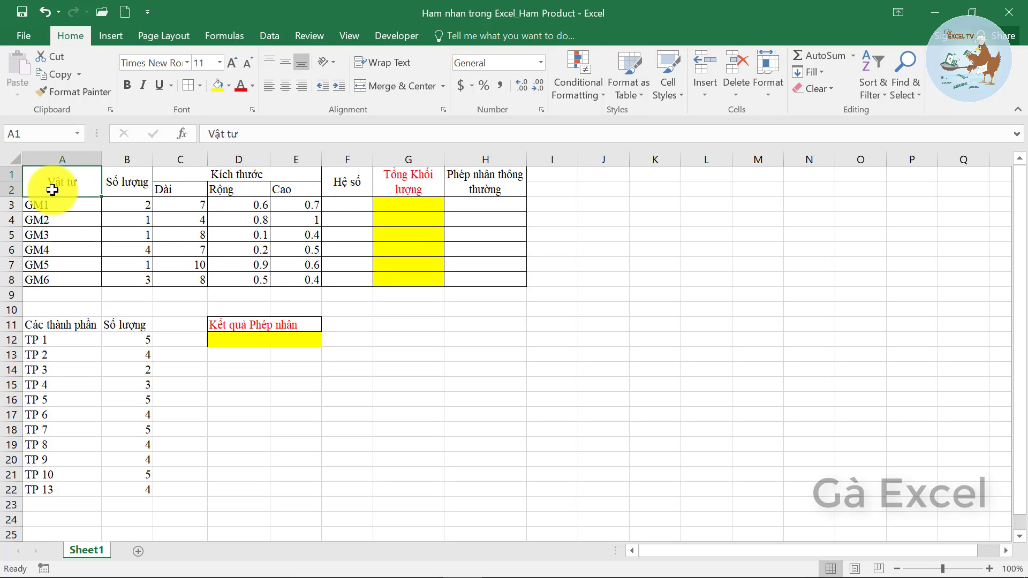
{"action": "left_click", "coordinate": [137, 188]}
{"action": "left_click", "coordinate": [206, 173]}
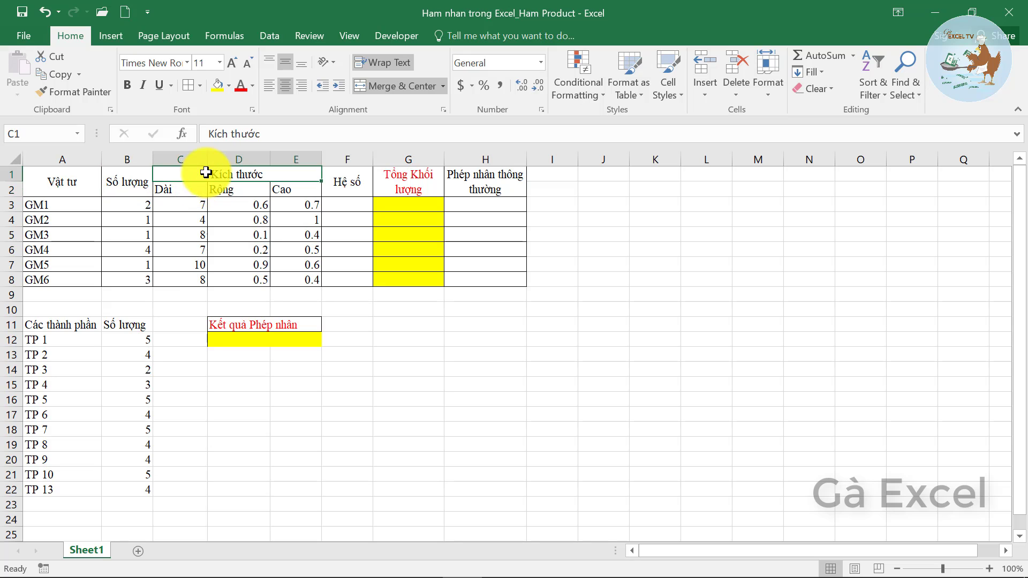
{"action": "left_click", "coordinate": [182, 191]}
{"action": "left_click", "coordinate": [256, 191]}
{"action": "left_click", "coordinate": [301, 191]}
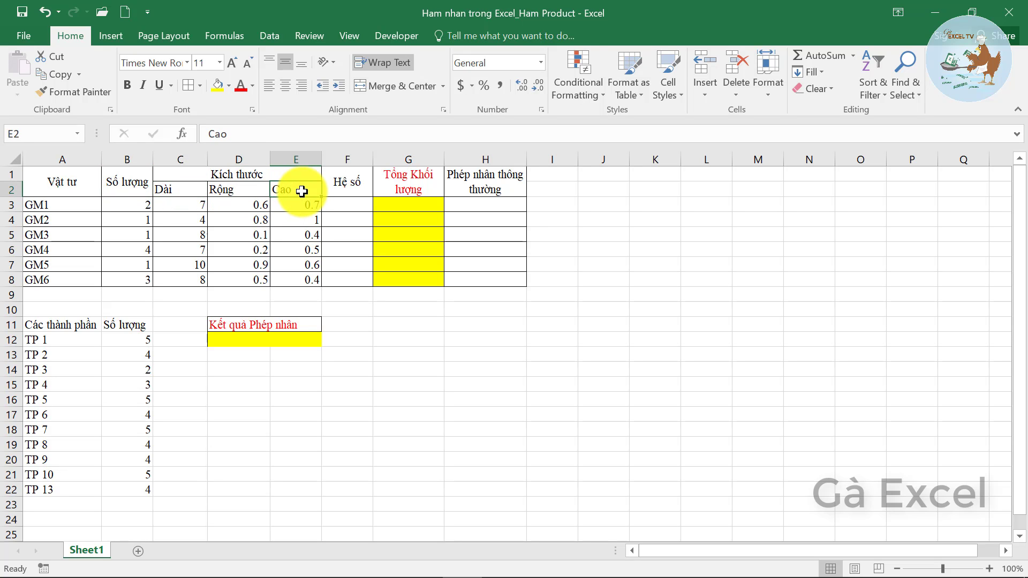
{"action": "left_click", "coordinate": [349, 189]}
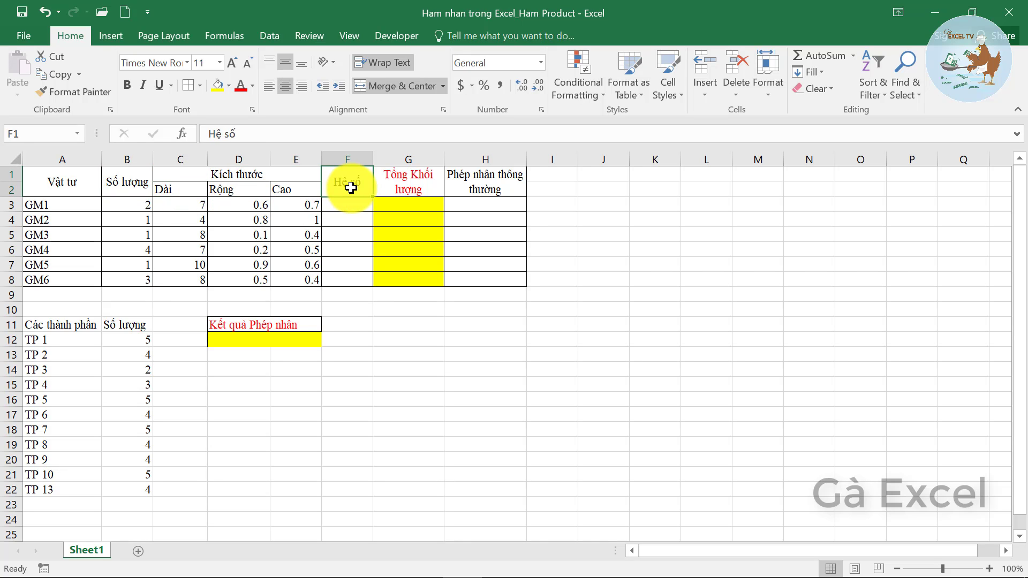
{"action": "left_click", "coordinate": [409, 180]}
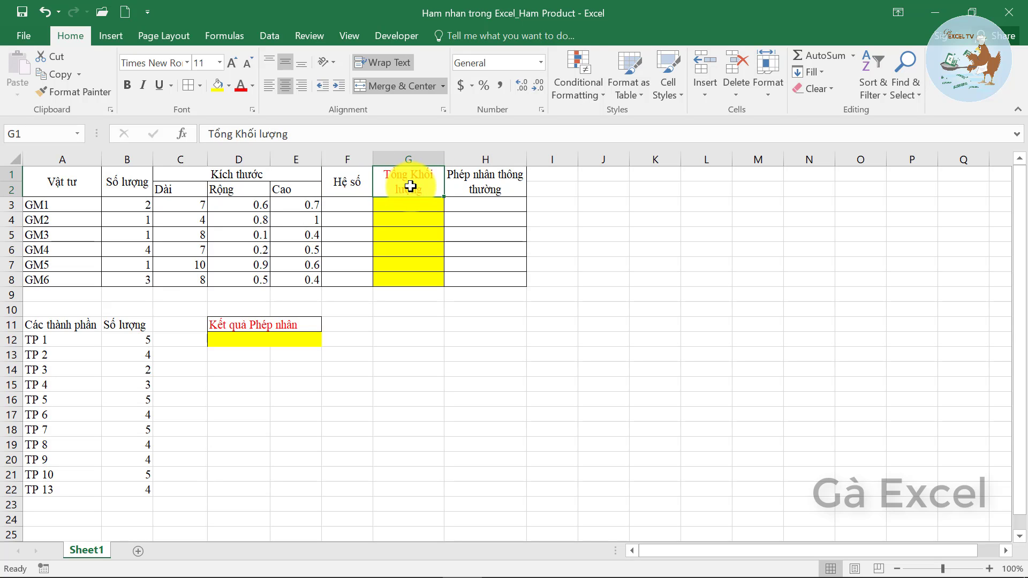
Step: Enter the multiplication formula =B3*C3*D3*E3*F3 in H3
{"action": "left_click", "coordinate": [514, 207]}
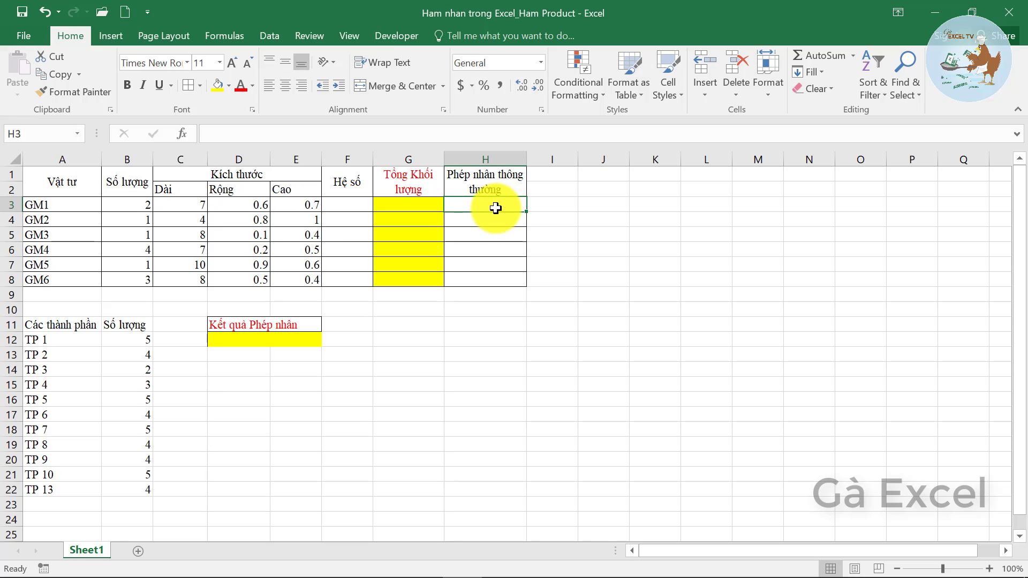
{"action": "type", "text": "="}
{"action": "left_click", "coordinate": [128, 206]}
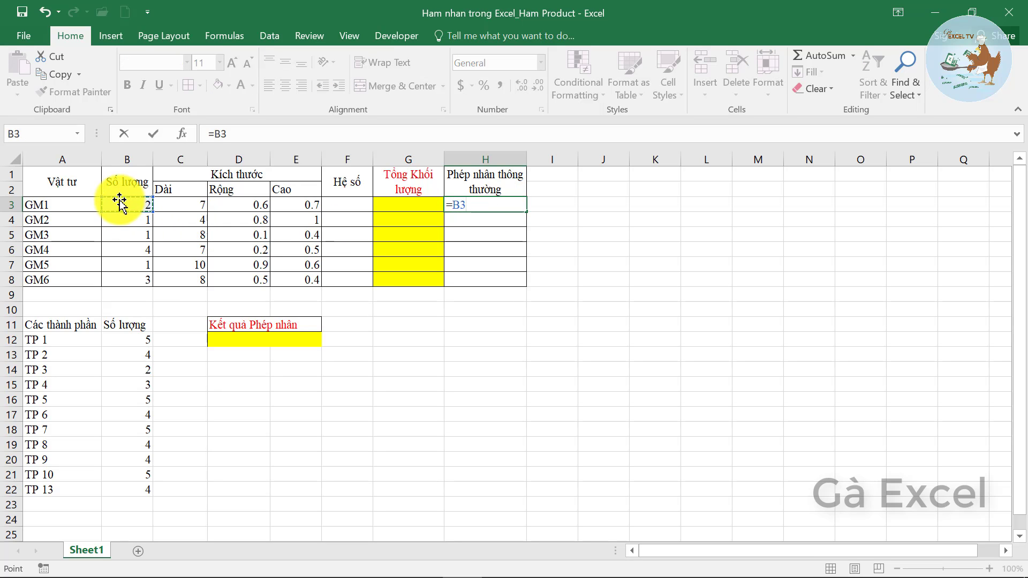
{"action": "type", "text": "*"}
{"action": "left_click", "coordinate": [180, 204]}
{"action": "type", "text": "*"}
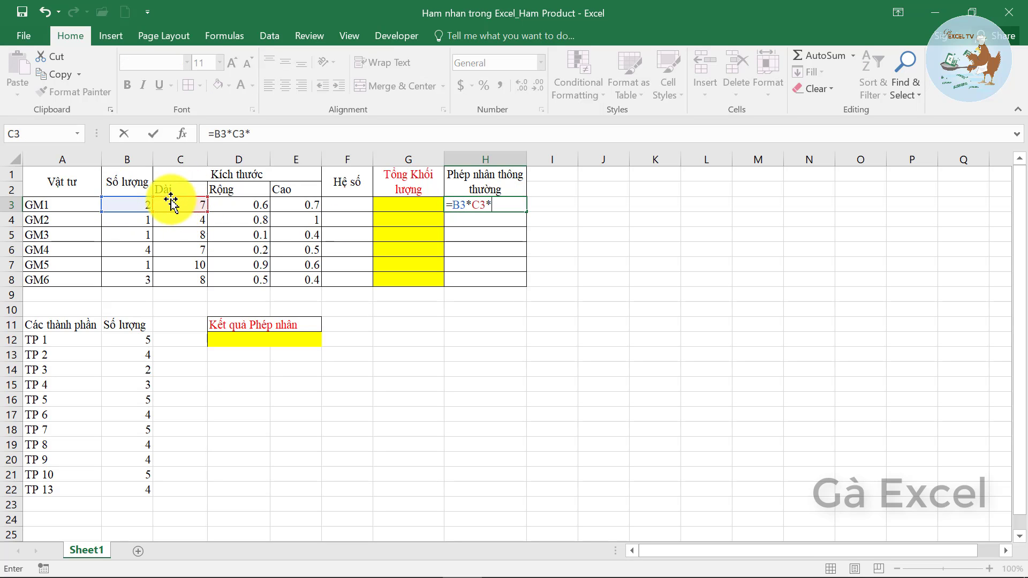
{"action": "left_click", "coordinate": [241, 204]}
{"action": "type", "text": "*"}
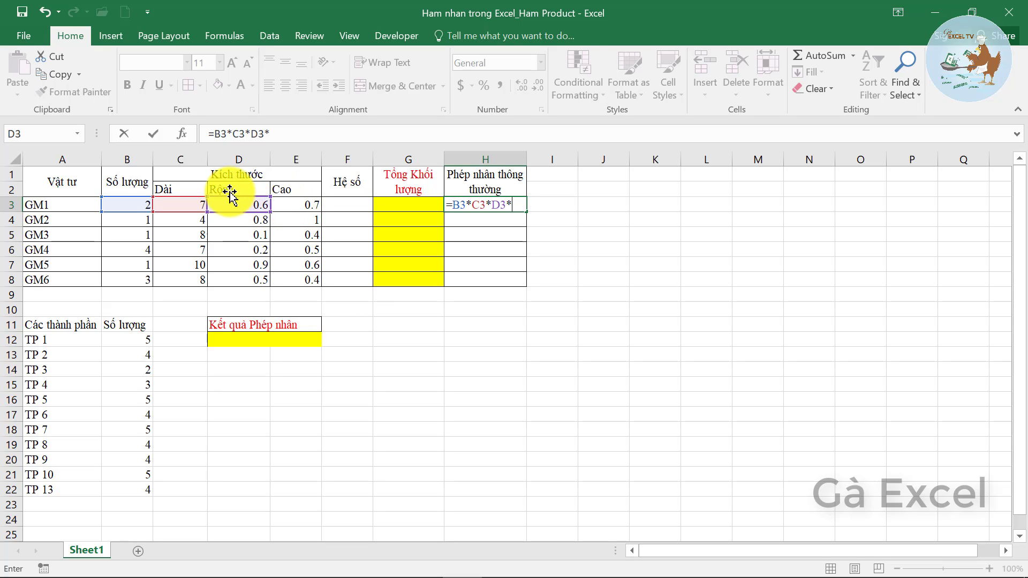
{"action": "left_click", "coordinate": [293, 205]}
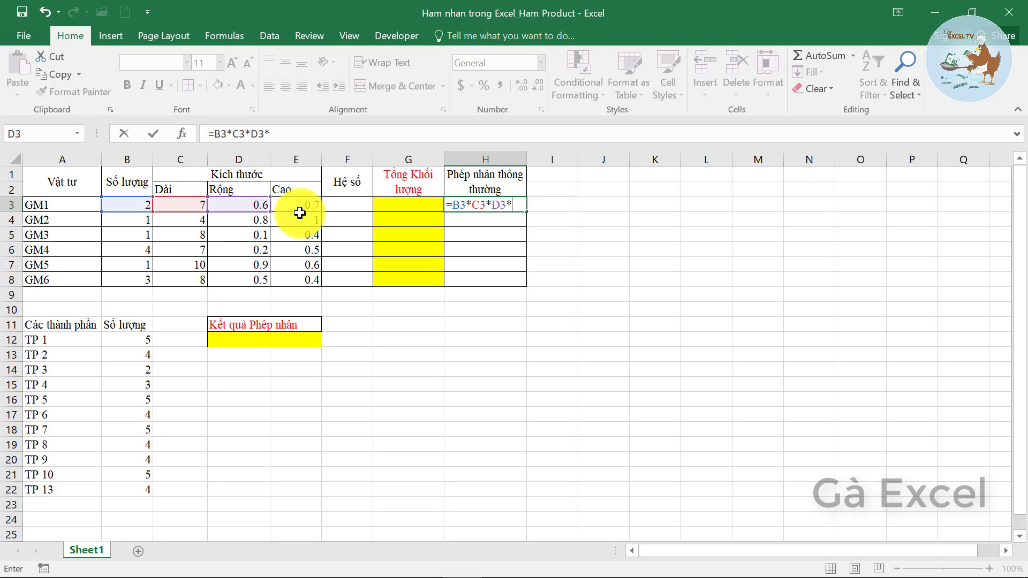
{"action": "left_click", "coordinate": [346, 203]}
{"action": "key", "text": "ctrl+Return"}
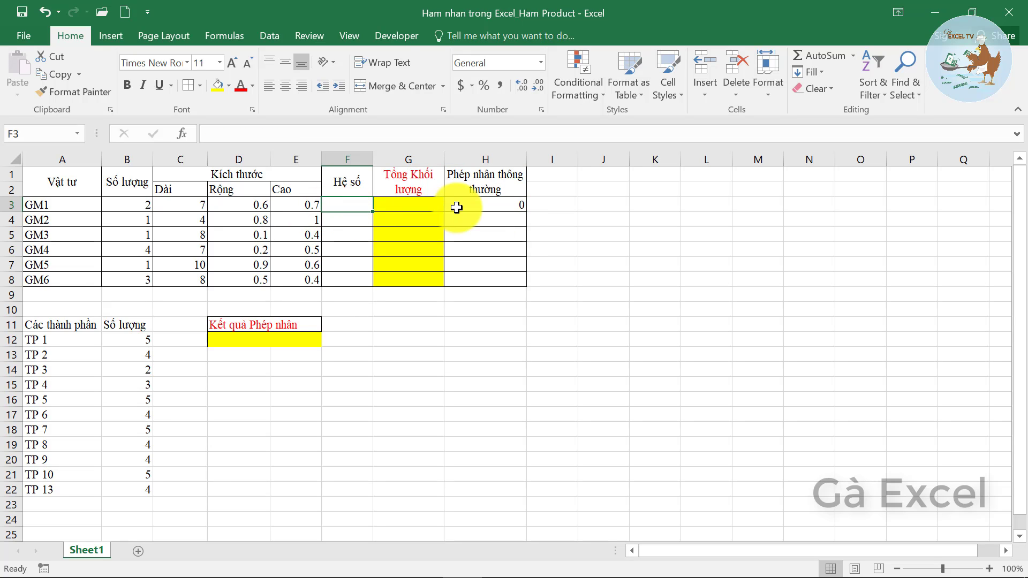
Step: Copy the H3 formula down to H8, each returning 0 because Hệ số is empty
{"action": "left_click", "coordinate": [350, 205]}
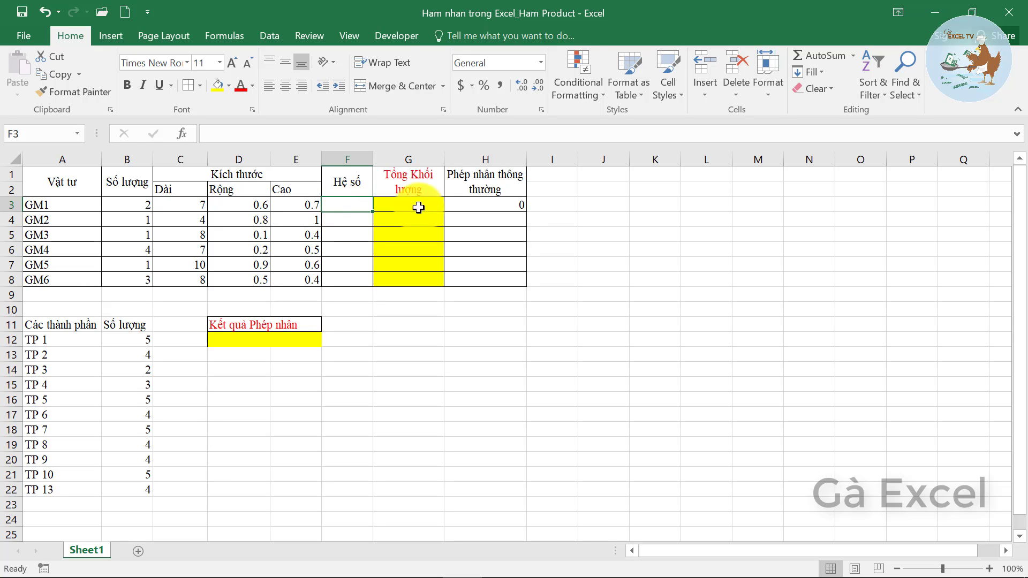
{"action": "left_click", "coordinate": [485, 205]}
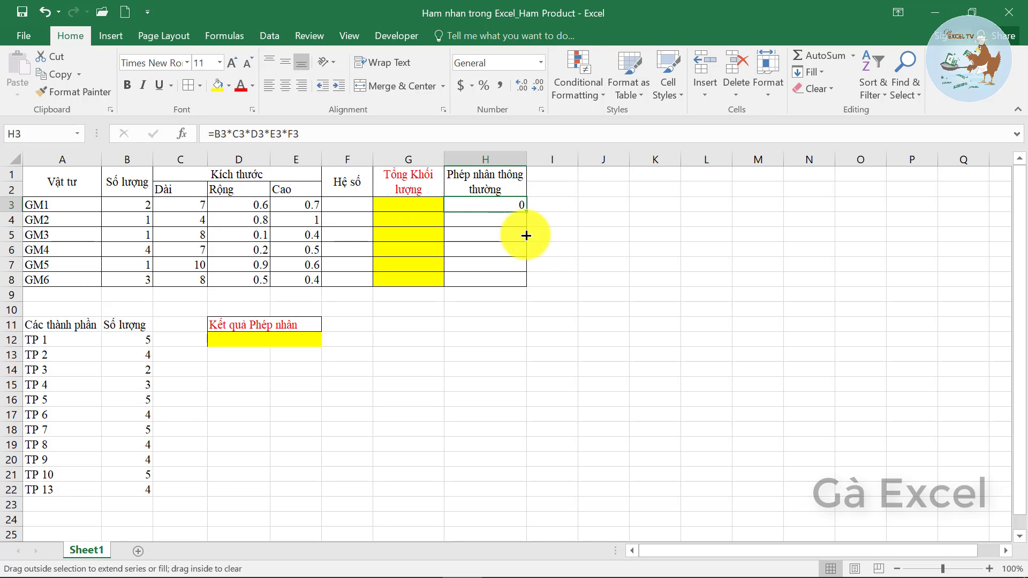
{"action": "left_click_drag", "start_coordinate": [525, 213], "coordinate": [525, 285]}
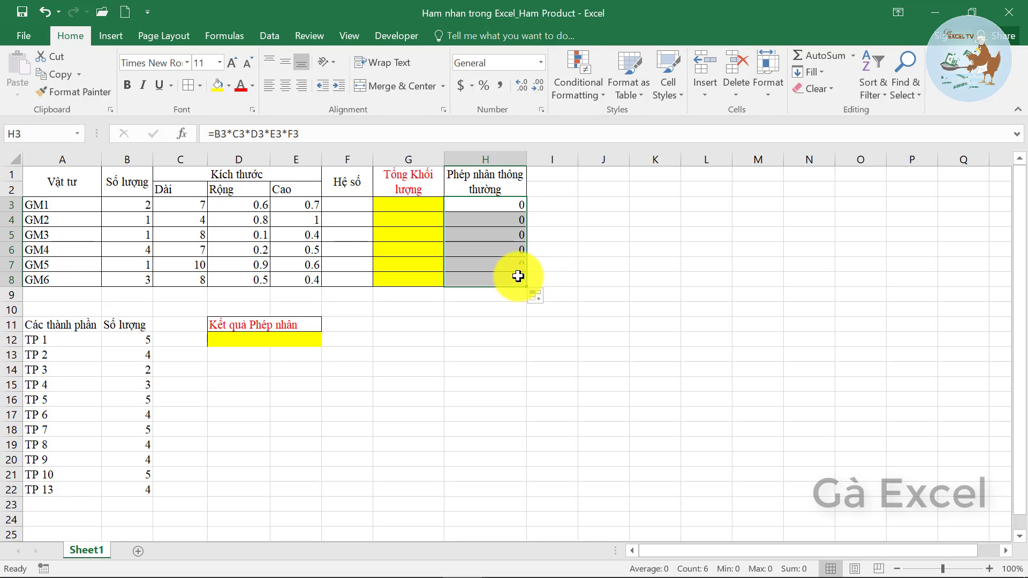
{"action": "left_click", "coordinate": [347, 204]}
{"action": "key", "text": "Right"}
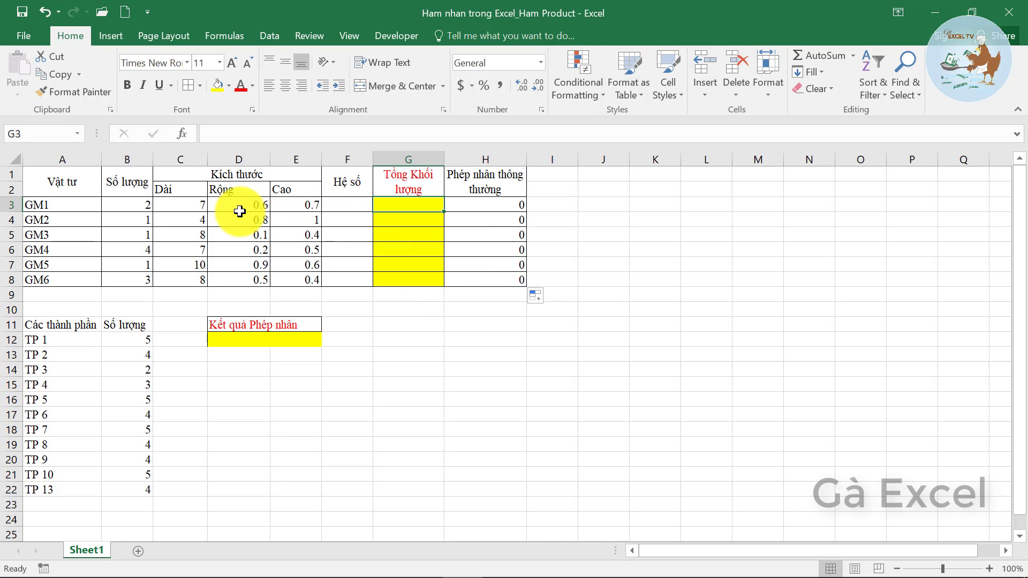
Step: Enter =PRODUCT(B3:F3) in G3, which returns 5.88 despite the empty F3
{"action": "type", "text": "=pro"}
{"action": "key", "text": "Down"}
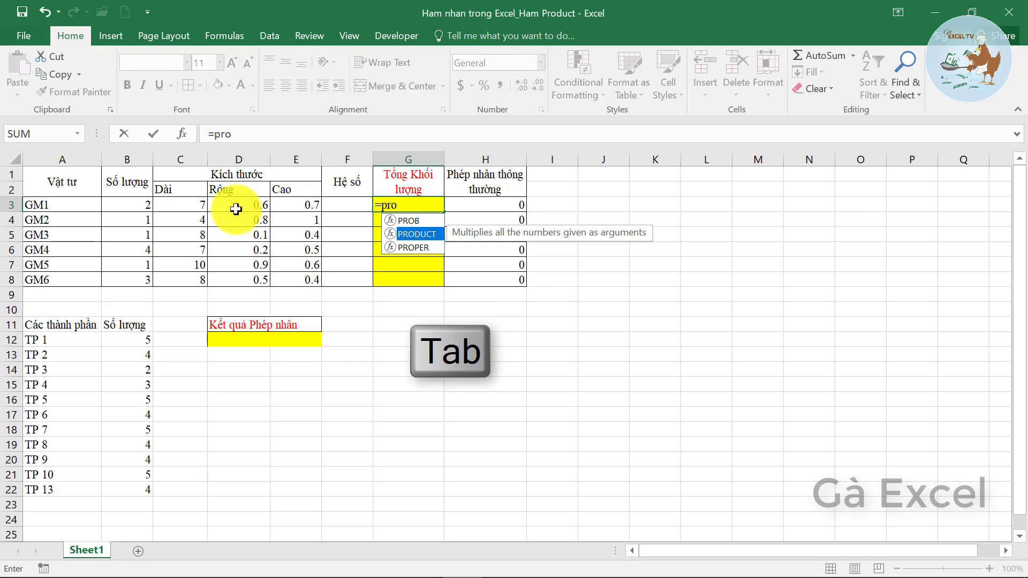
{"action": "key", "text": "Tab"}
{"action": "left_click_drag", "start_coordinate": [131, 205], "coordinate": [343, 207]}
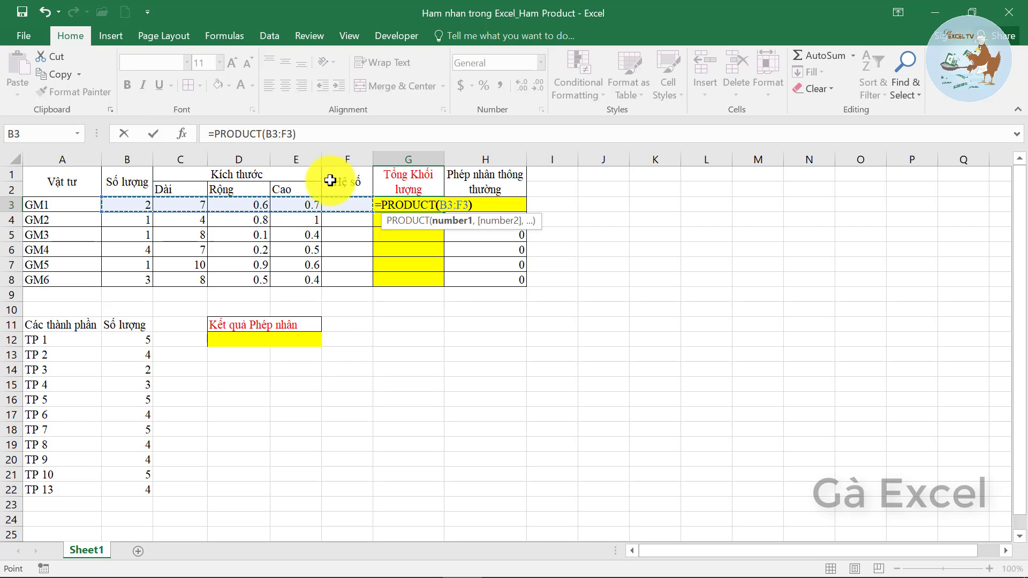
{"action": "key", "text": "Return"}
{"action": "key", "text": "Up"}
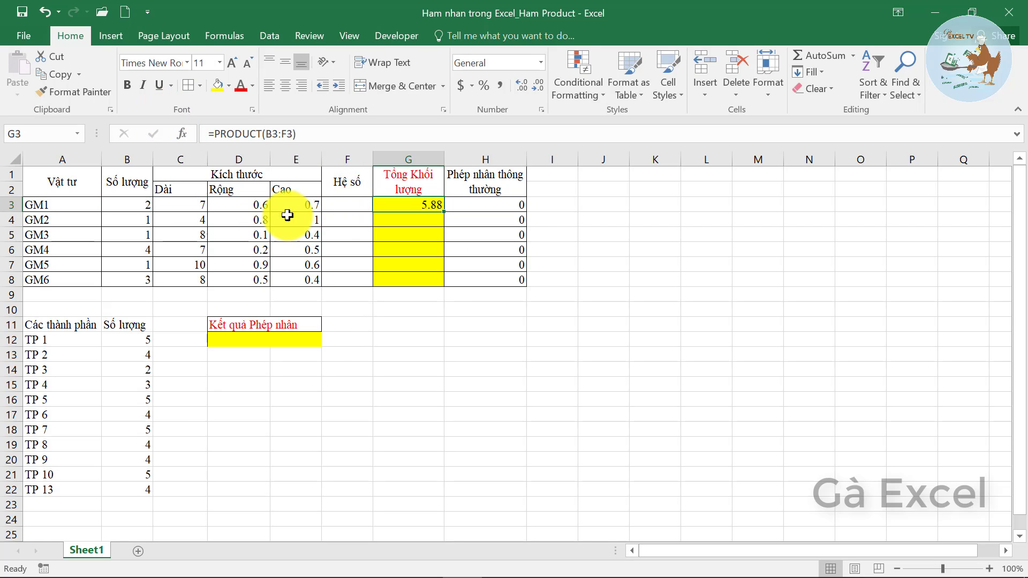
{"action": "left_click", "coordinate": [348, 206]}
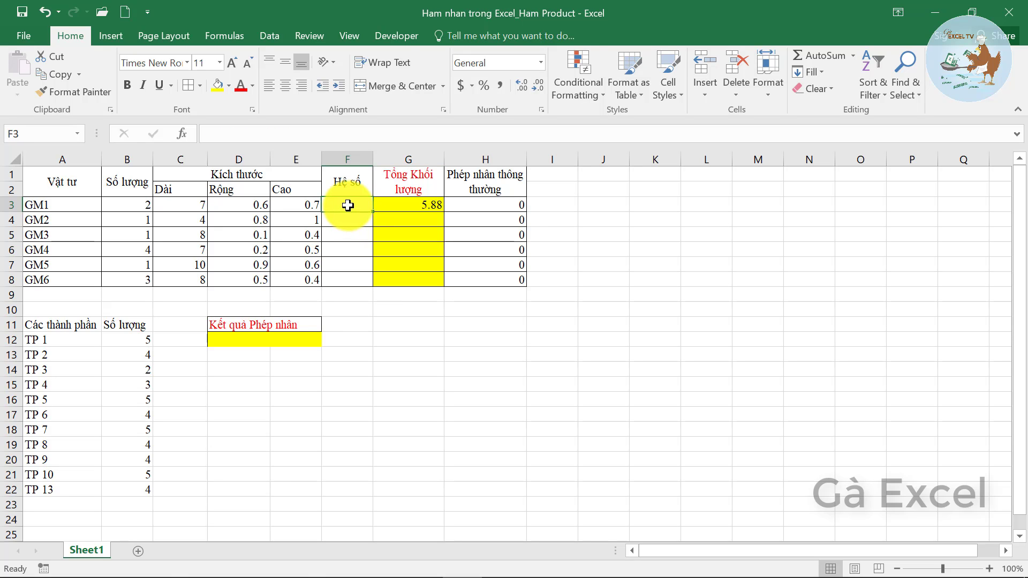
{"action": "left_click", "coordinate": [422, 204]}
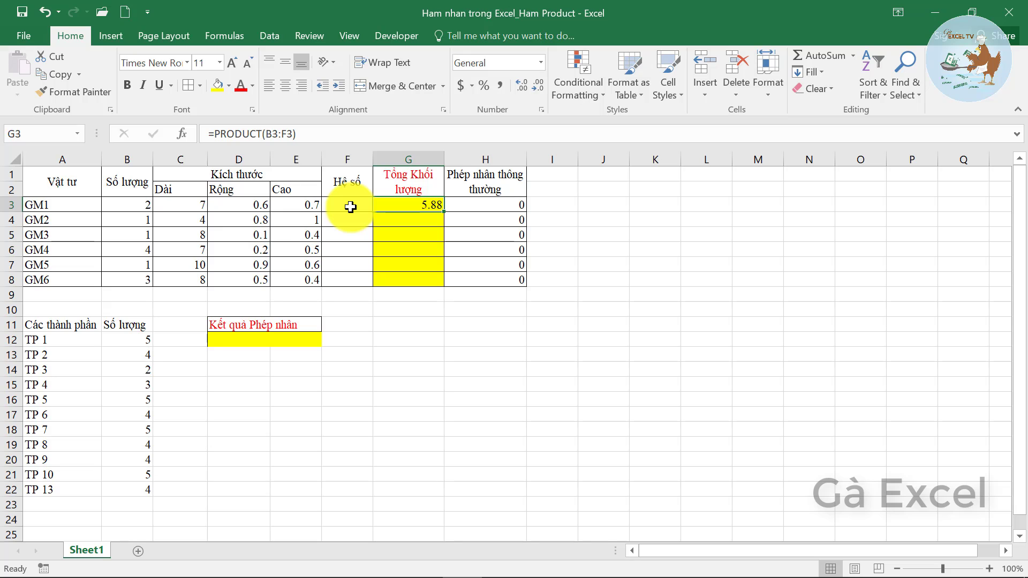
Step: Enter coefficient 1 in F3 and compare the G3 and H3 results
{"action": "left_click", "coordinate": [351, 208]}
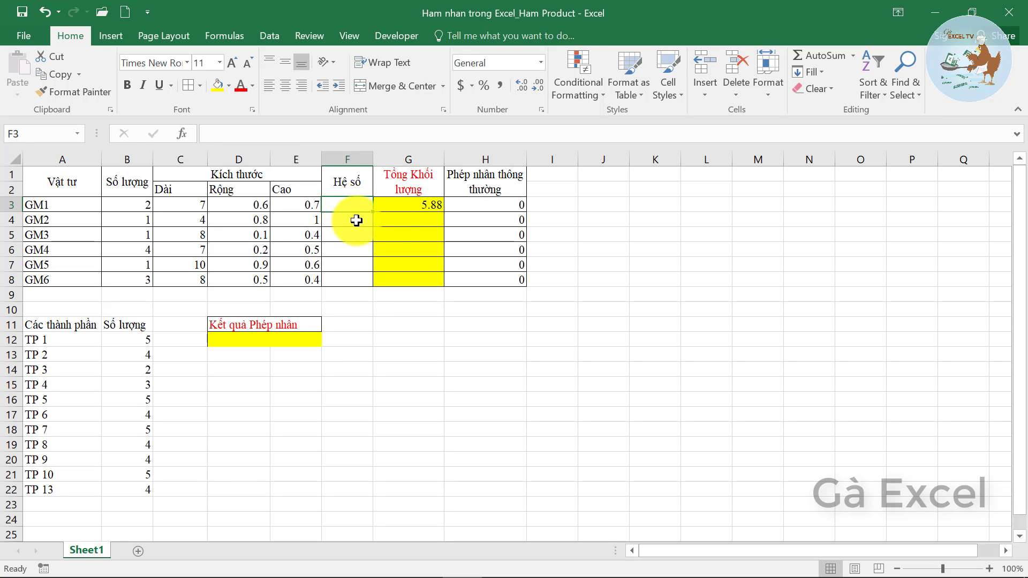
{"action": "type", "text": "1"}
{"action": "left_click", "coordinate": [375, 213]}
{"action": "left_click", "coordinate": [408, 206]}
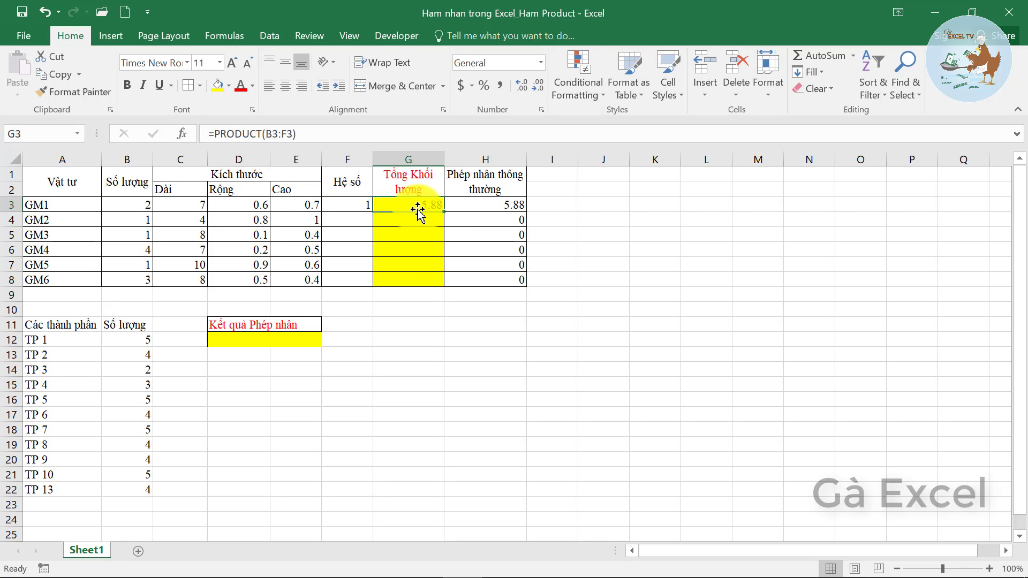
{"action": "left_click", "coordinate": [497, 204]}
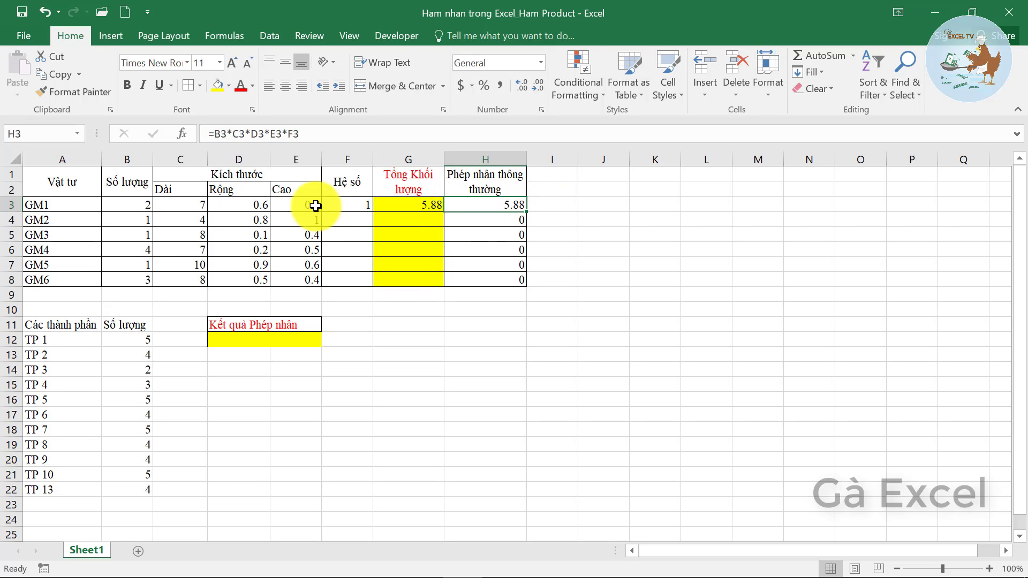
Step: Put text 'Ga Excel' in D3 to show H3's #VALUE! error, then set D3 to 1
{"action": "left_click", "coordinate": [248, 206]}
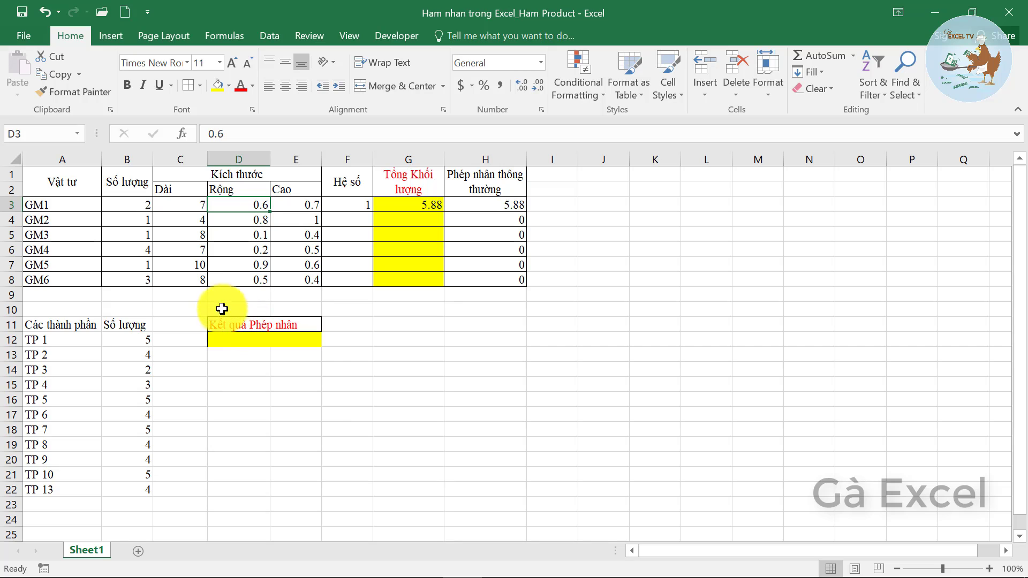
{"action": "type", "text": "Ga"}
{"action": "type", "text": " Excel"}
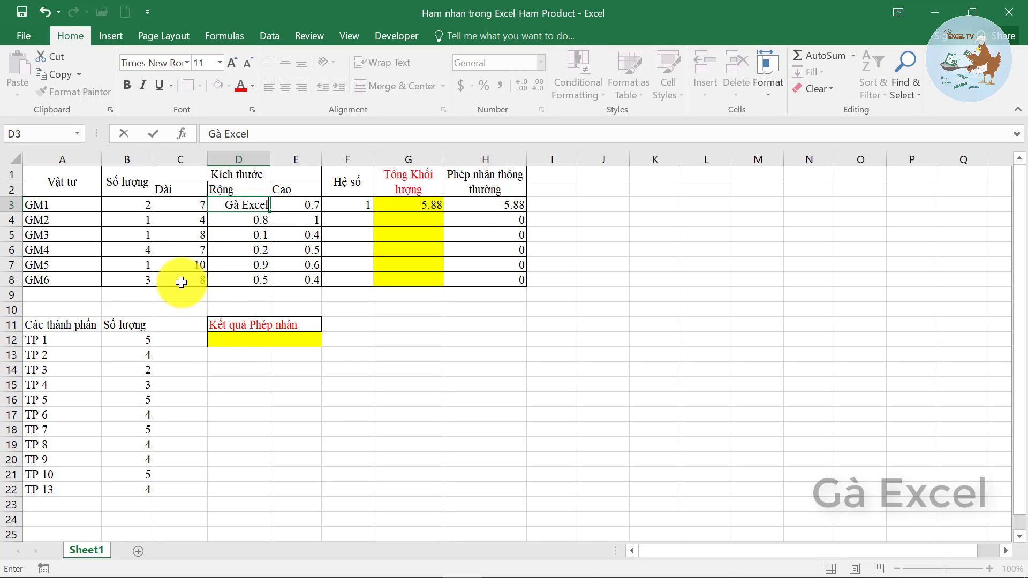
{"action": "key", "text": "Return"}
{"action": "left_click", "coordinate": [492, 207]}
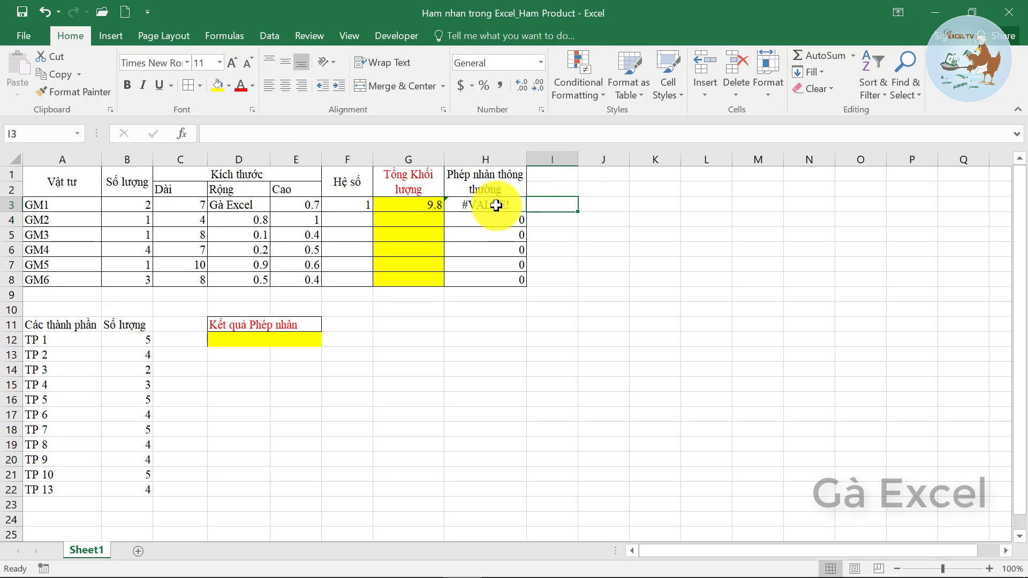
{"action": "left_click", "coordinate": [388, 203]}
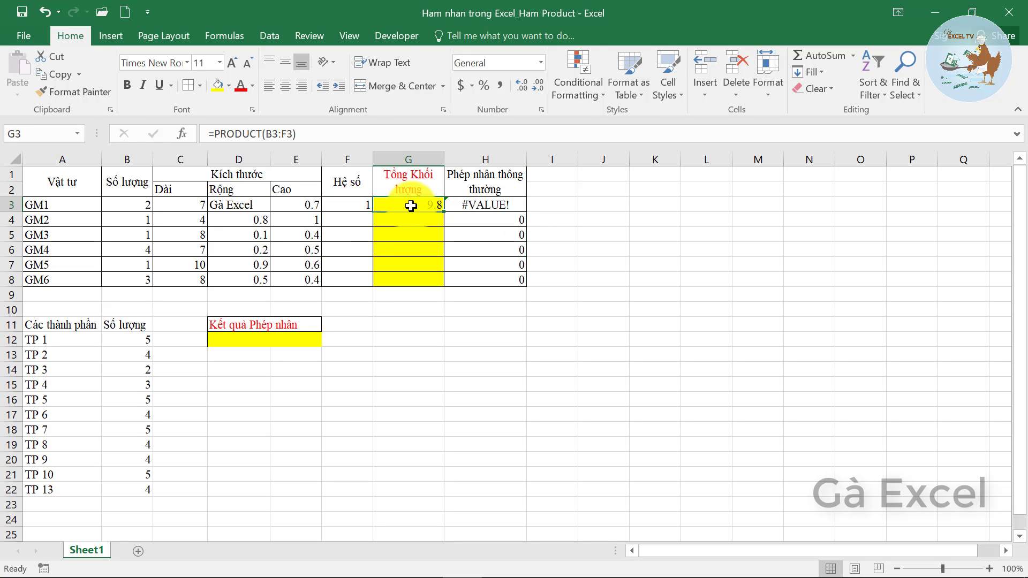
{"action": "left_click", "coordinate": [241, 205]}
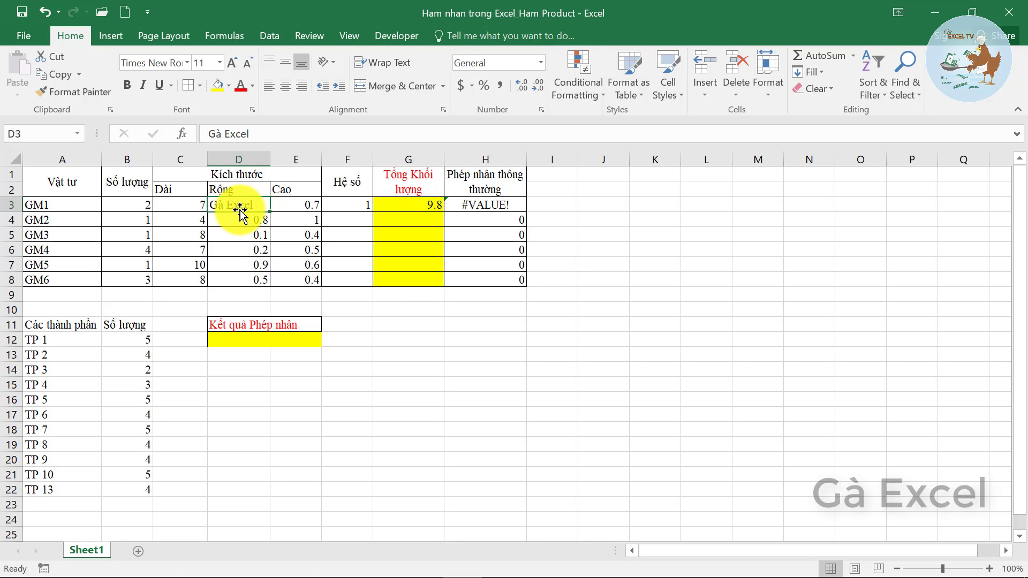
{"action": "type", "text": "1"}
{"action": "key", "text": "Return"}
Step: Fill =PRODUCT(B3:F3) from G3 to G8, giving 9.8, 3.2, 0.32, 2.8, 5.4 and 4.8
{"action": "left_click", "coordinate": [418, 209]}
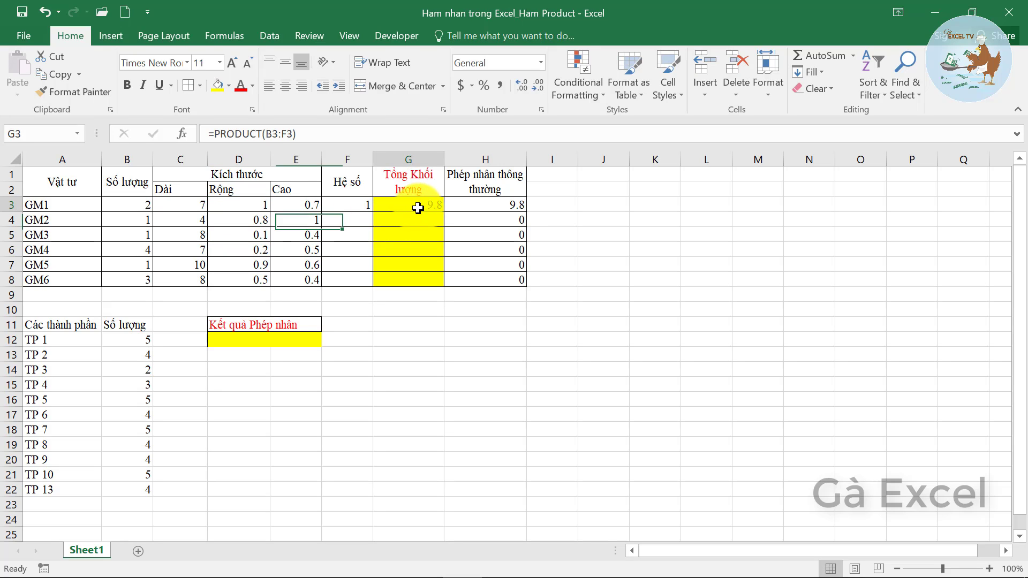
{"action": "left_click", "coordinate": [219, 207]}
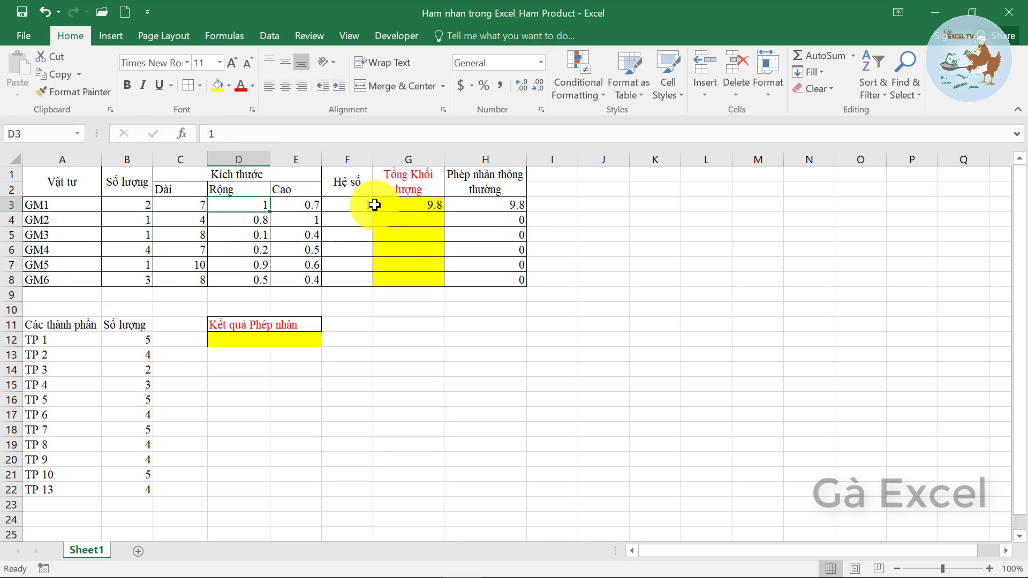
{"action": "left_click", "coordinate": [419, 203]}
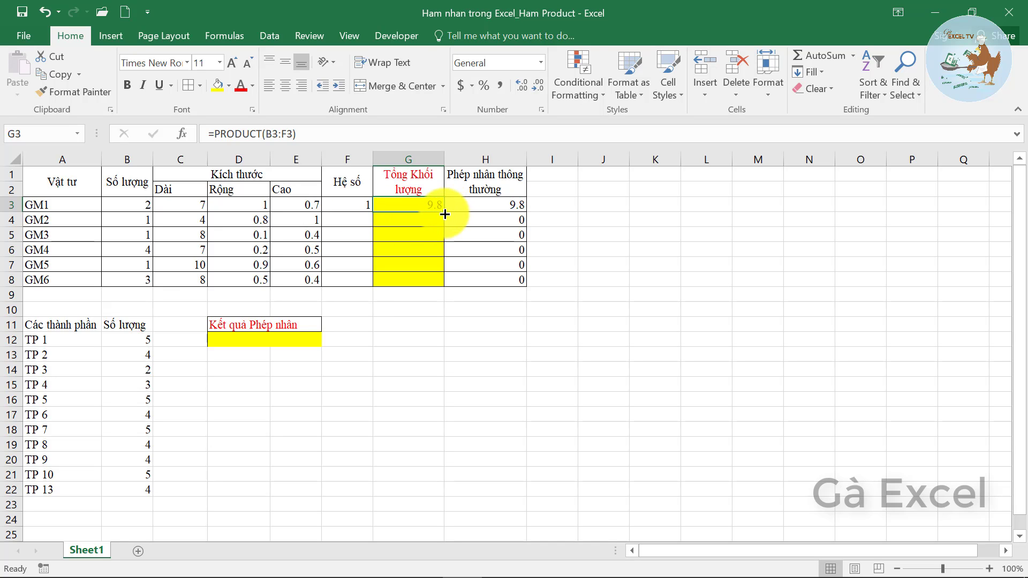
{"action": "left_click_drag", "start_coordinate": [445, 214], "coordinate": [431, 282]}
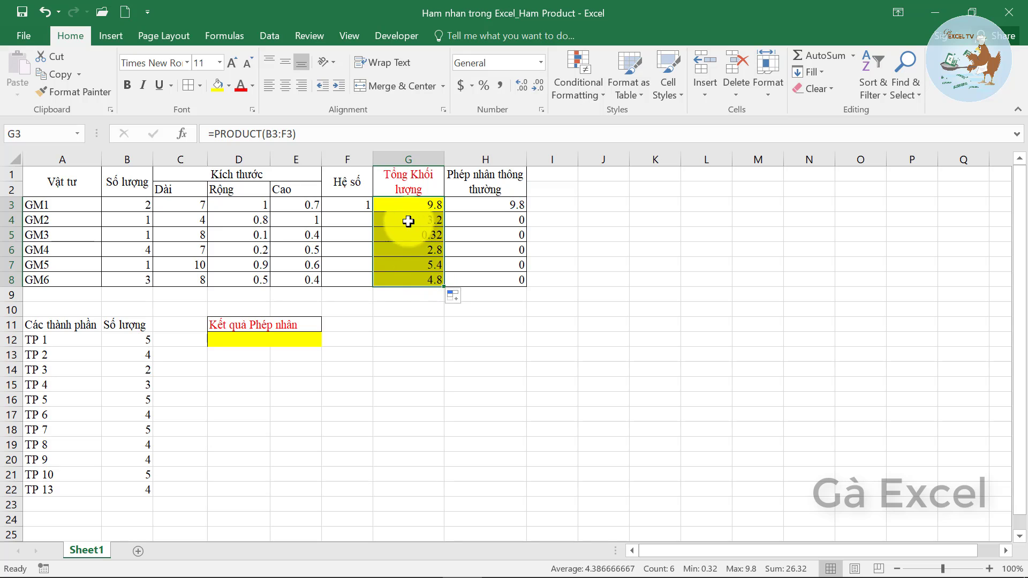
{"action": "left_click_drag", "start_coordinate": [344, 220], "coordinate": [345, 281]}
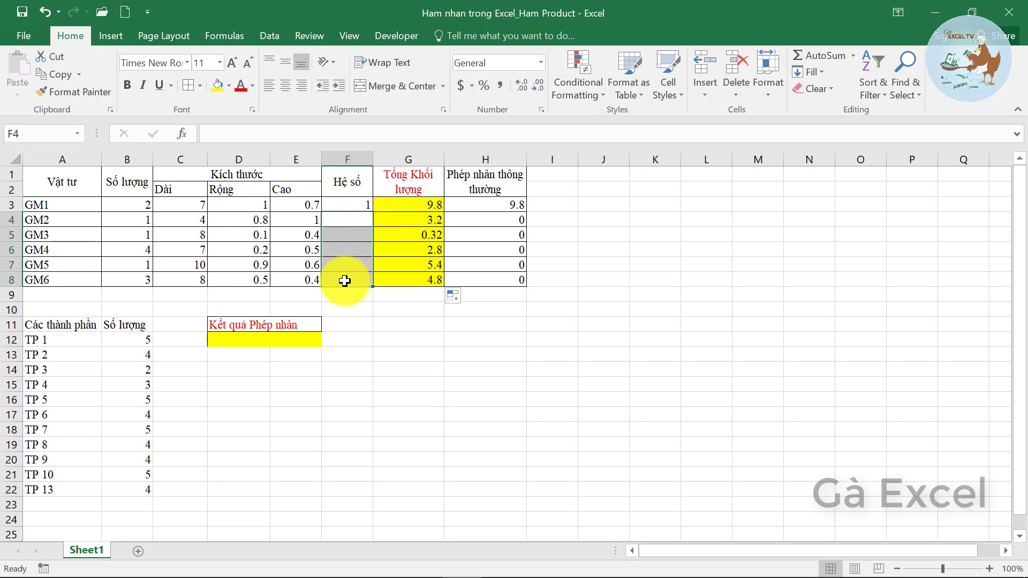
Step: Fill coefficient 1 down F3:F8, then clear F3:F8 so H3:H8 drop to 0
{"action": "left_click", "coordinate": [345, 281]}
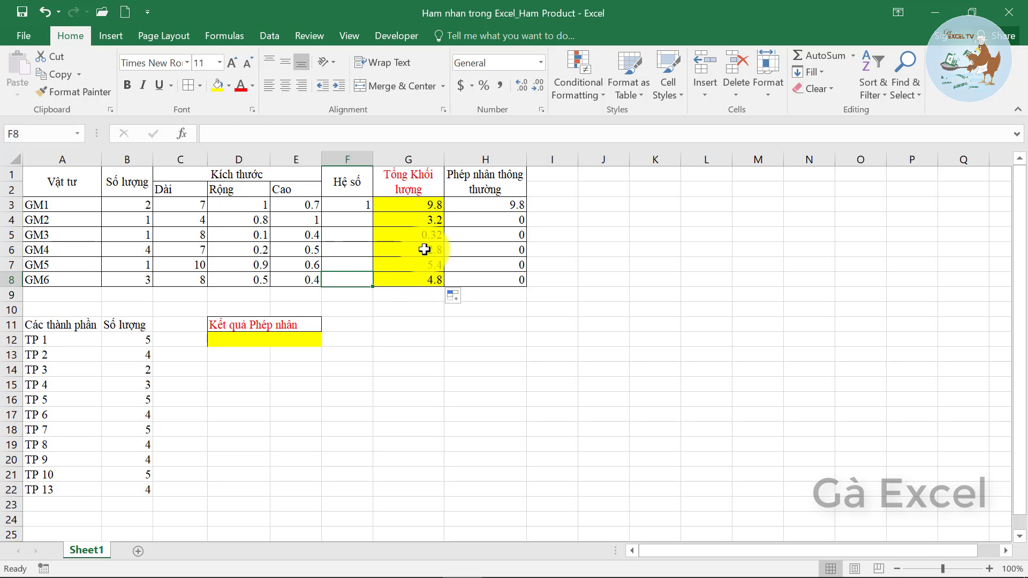
{"action": "left_click", "coordinate": [343, 205]}
{"action": "left_click_drag", "start_coordinate": [373, 212], "coordinate": [366, 274]}
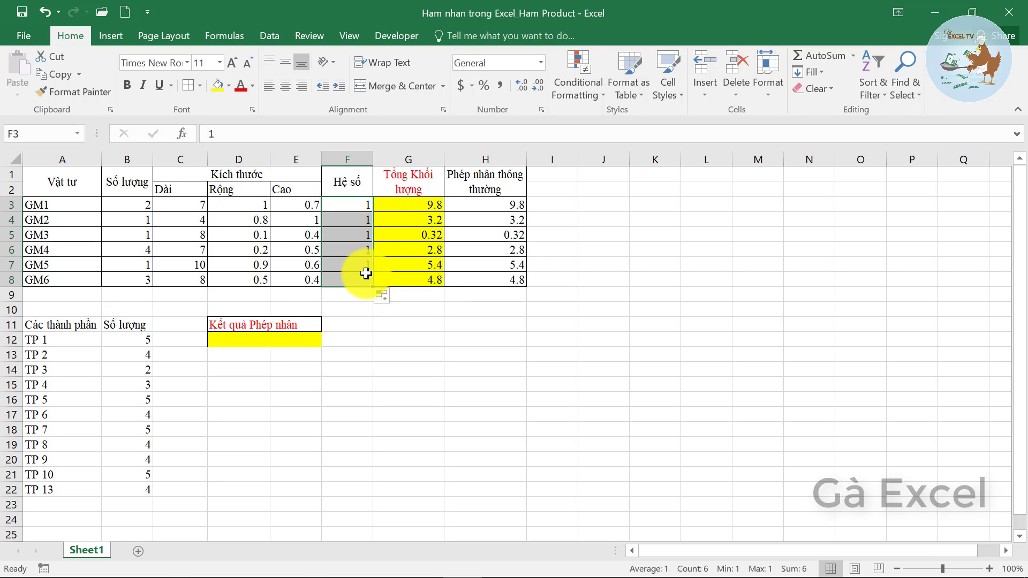
{"action": "left_click_drag", "start_coordinate": [358, 203], "coordinate": [355, 282]}
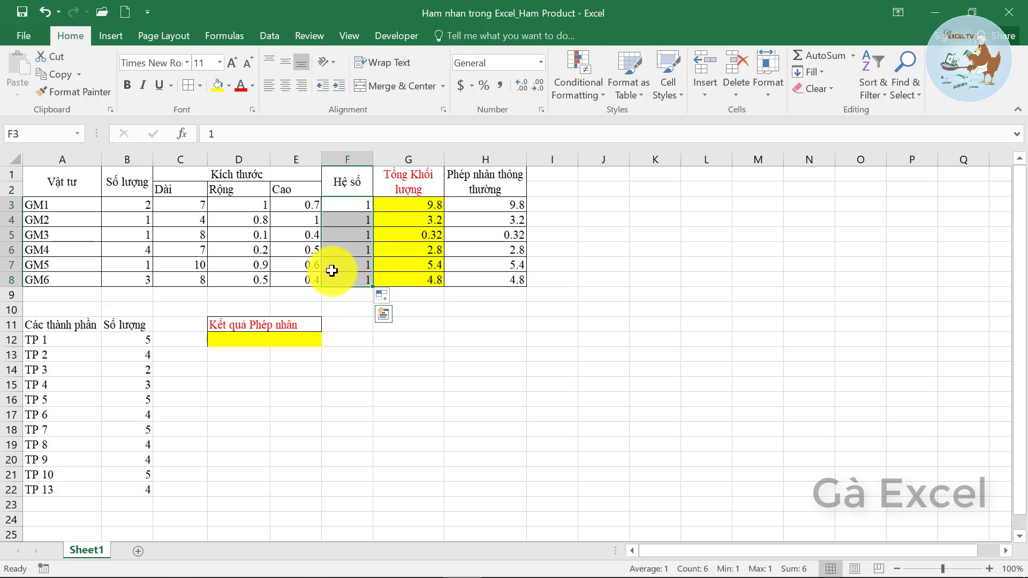
{"action": "key", "text": "Delete"}
{"action": "left_click", "coordinate": [354, 213]}
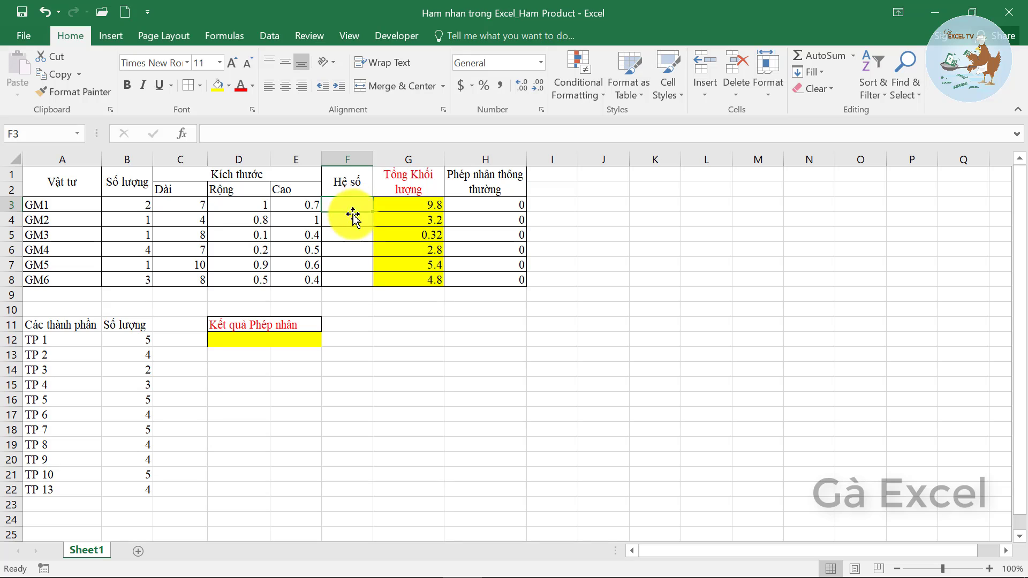
{"action": "left_click", "coordinate": [353, 216]}
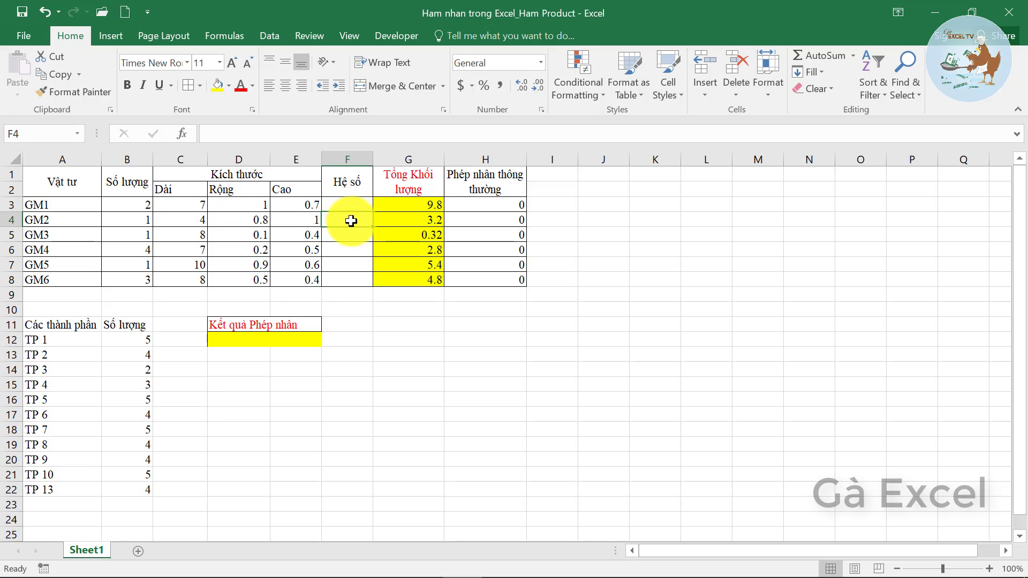
Step: Check that the PRODUCT totals in G3:G8 keep their values
{"action": "left_click", "coordinate": [412, 208]}
{"action": "left_click_drag", "start_coordinate": [414, 208], "coordinate": [416, 277]}
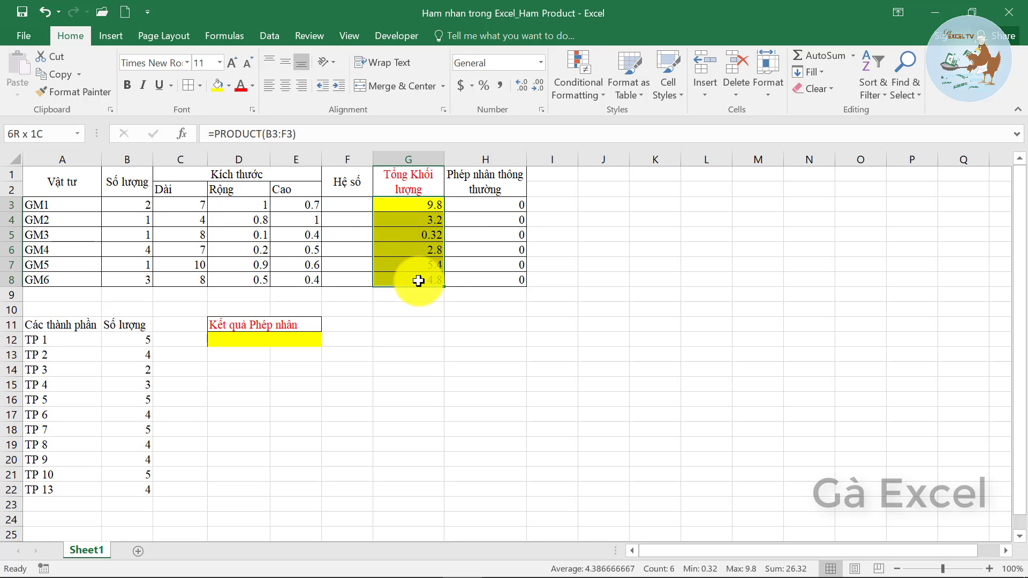
{"action": "left_click", "coordinate": [416, 279]}
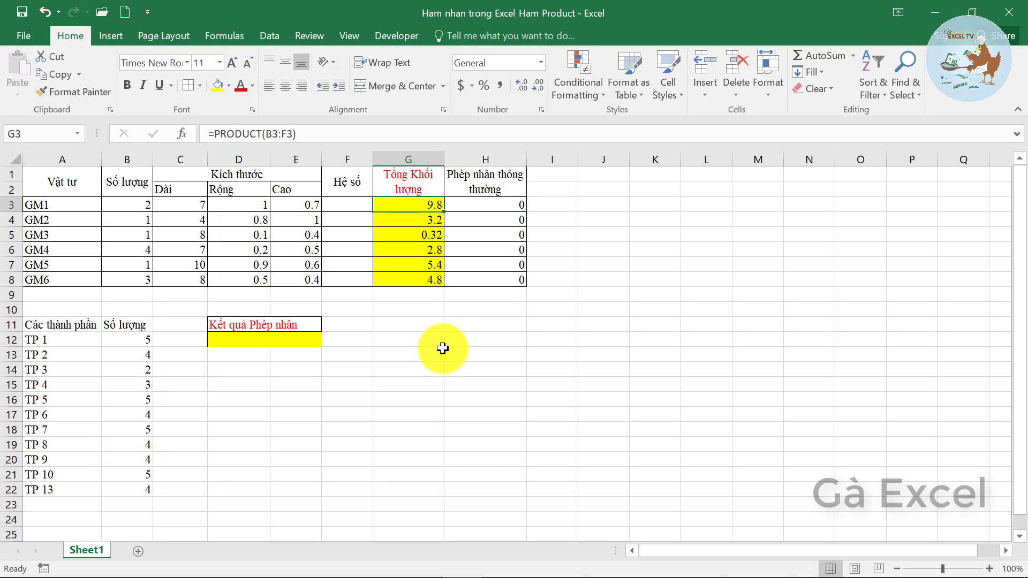
{"action": "left_click", "coordinate": [437, 209]}
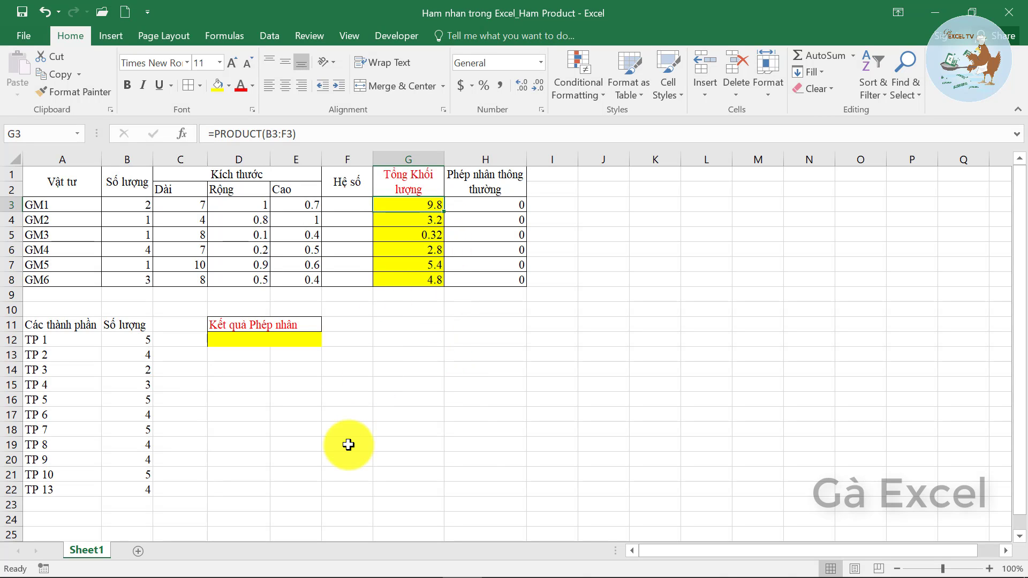
{"action": "left_click_drag", "start_coordinate": [51, 338], "coordinate": [69, 484]}
{"action": "left_click_drag", "start_coordinate": [138, 337], "coordinate": [134, 490]}
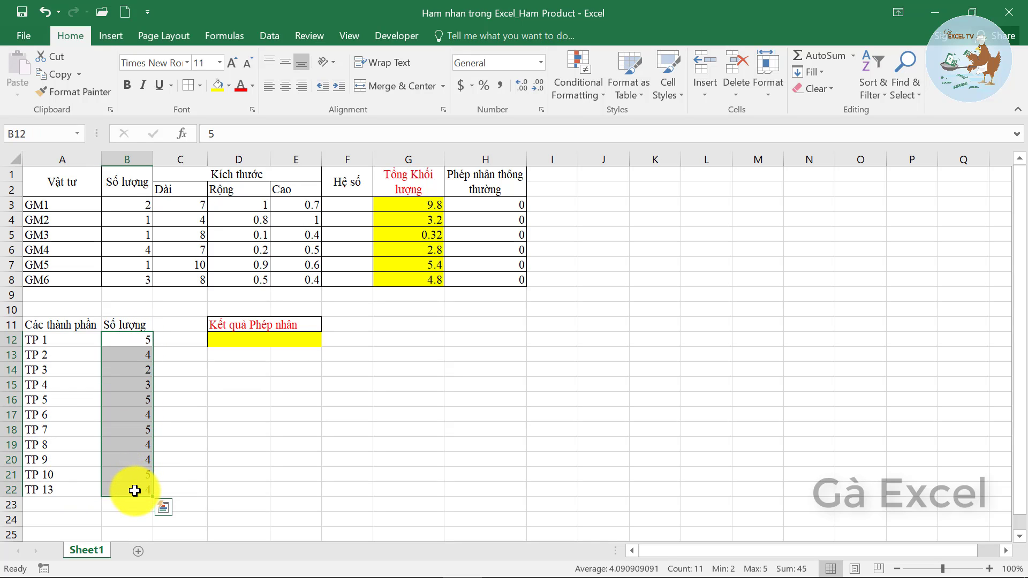
{"action": "left_click", "coordinate": [135, 490]}
{"action": "left_click", "coordinate": [291, 338]}
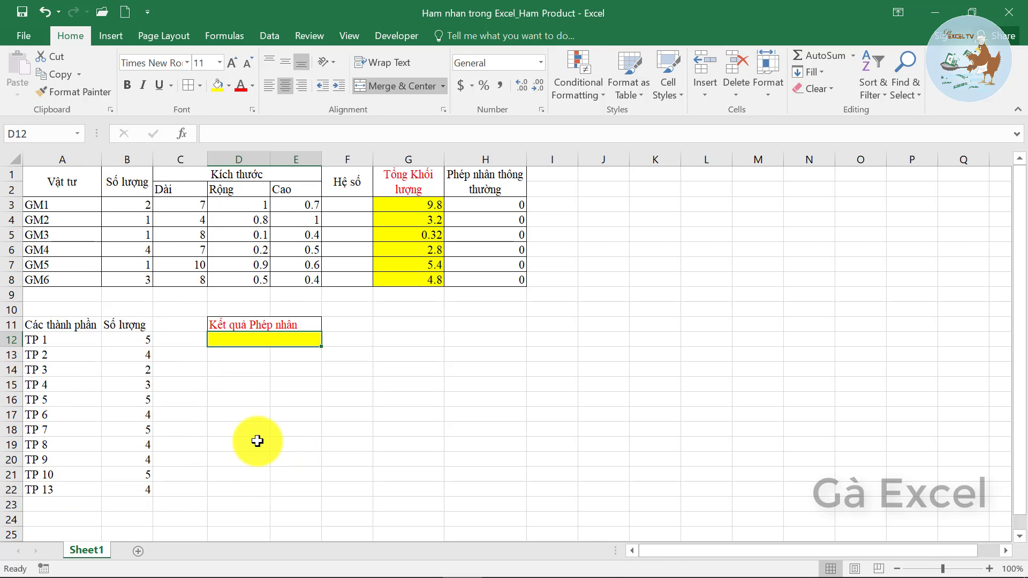
{"action": "type", "text": "="}
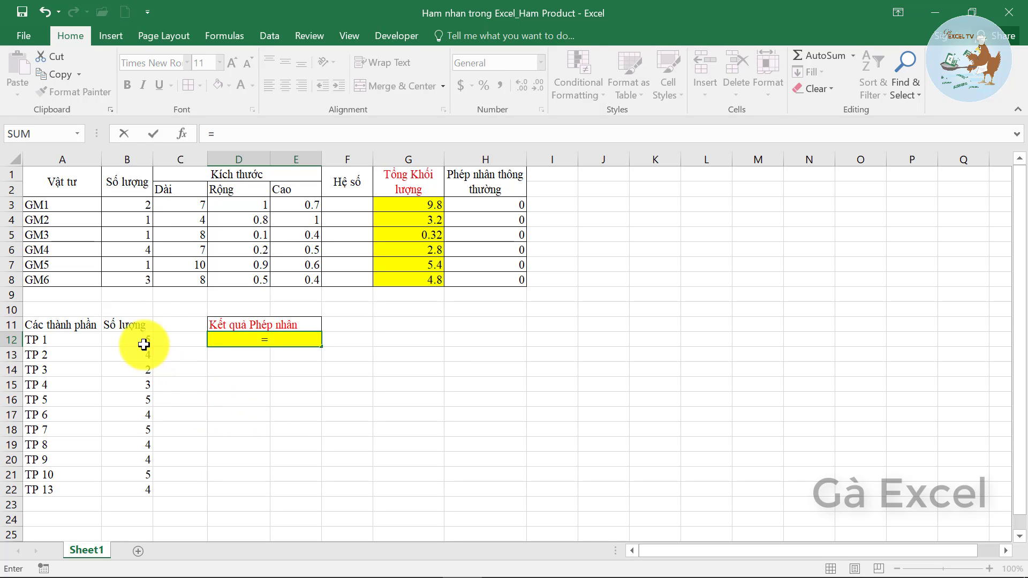
{"action": "left_click", "coordinate": [143, 343]}
{"action": "type", "text": "*"}
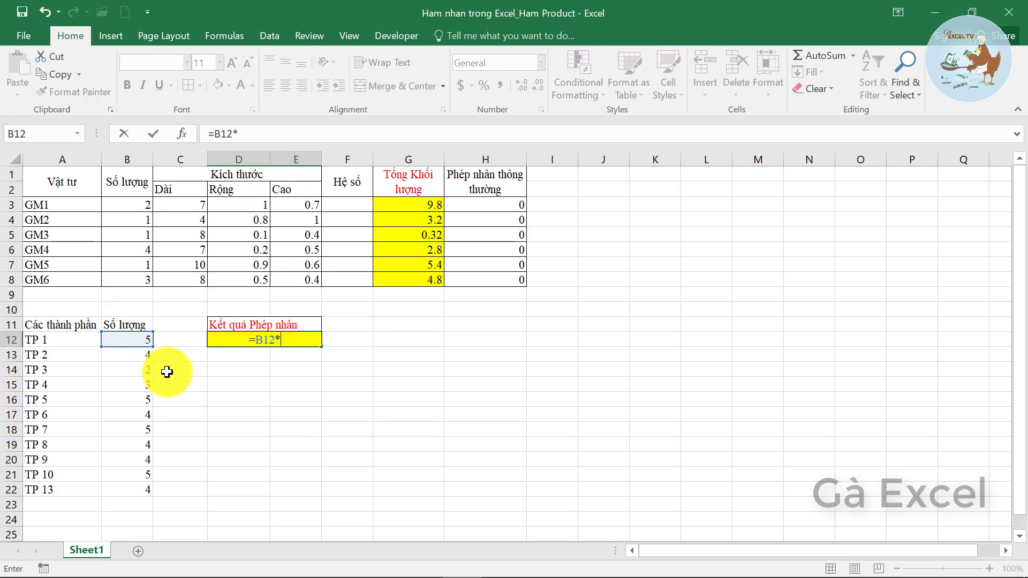
{"action": "left_click", "coordinate": [139, 354]}
{"action": "type", "text": "*"}
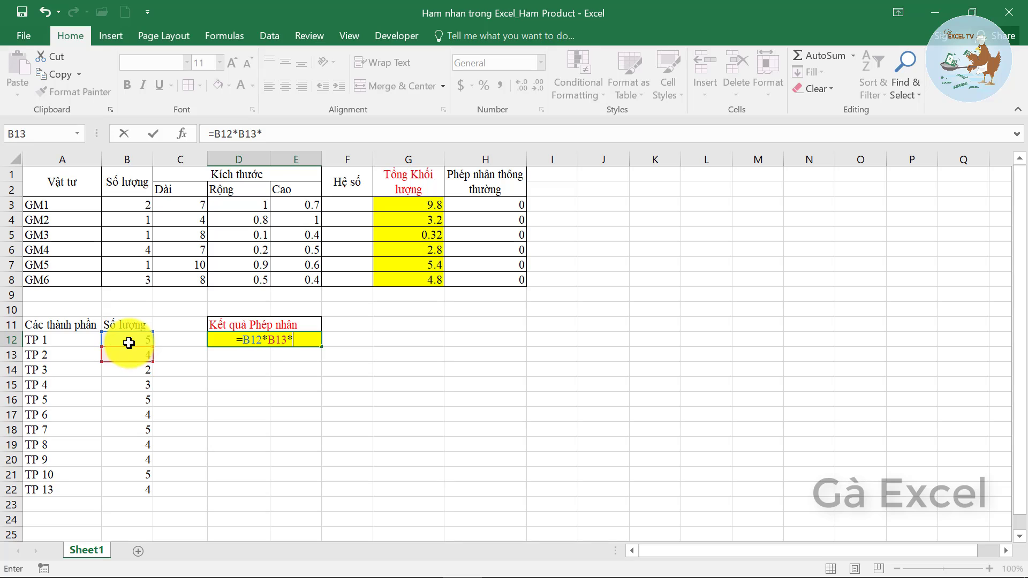
{"action": "left_click", "coordinate": [142, 370]}
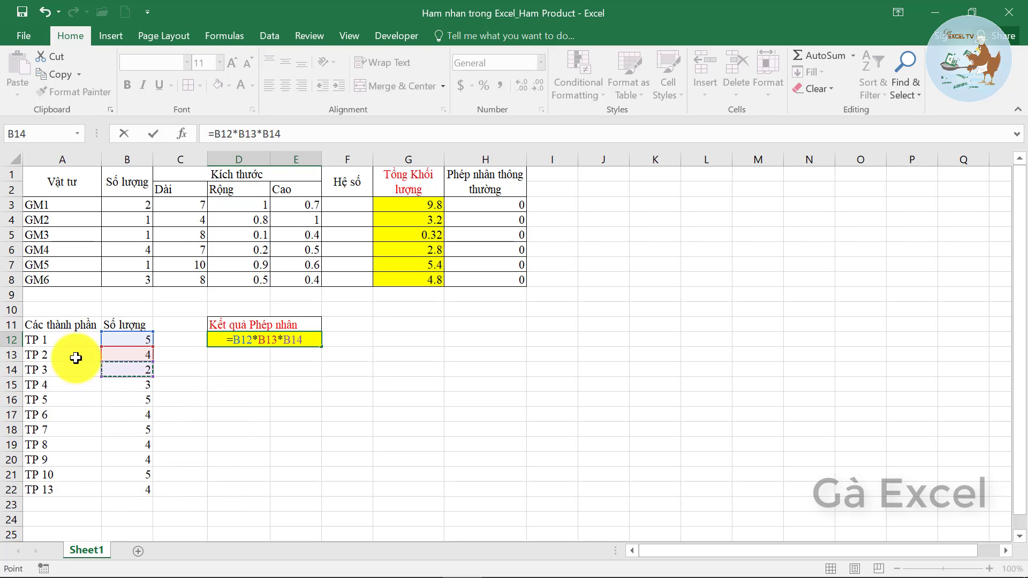
{"action": "key", "text": "Escape"}
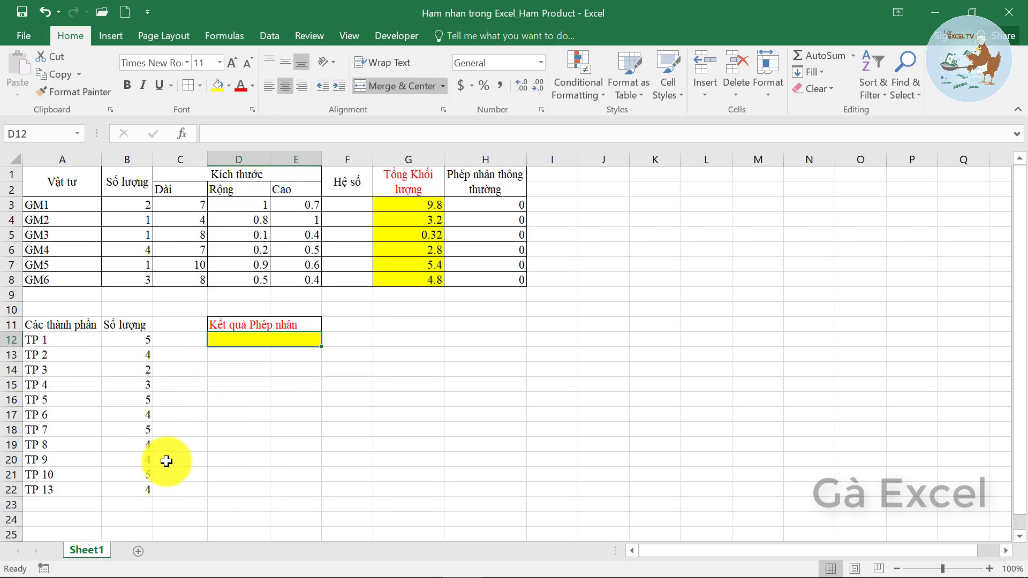
{"action": "type", "text": "="}
{"action": "key", "text": "Escape"}
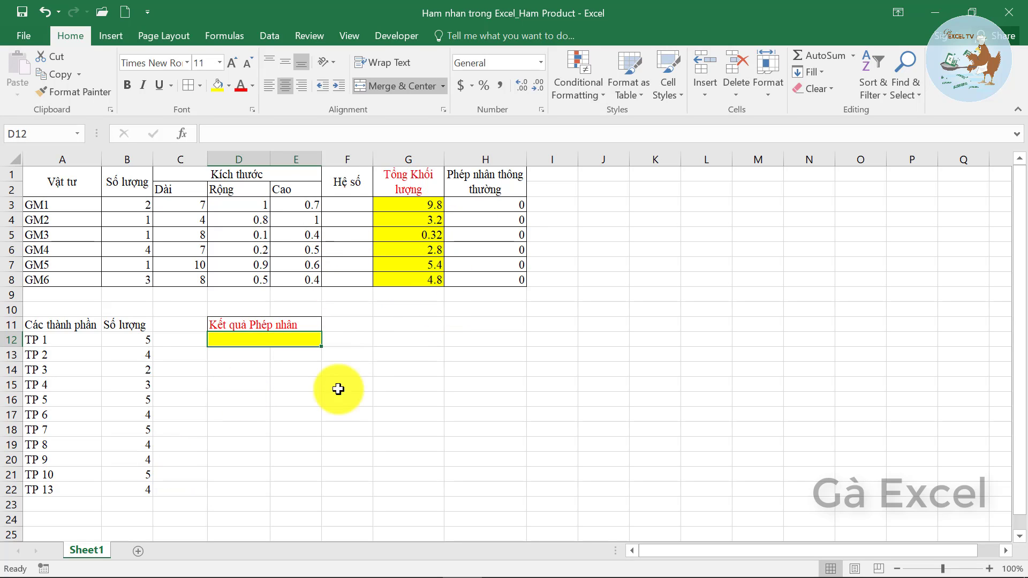
Step: Enter =PRODUCT(B12:B22) in D12 and apply Comma Style, showing 3,840,000.00
{"action": "type", "text": "=p"}
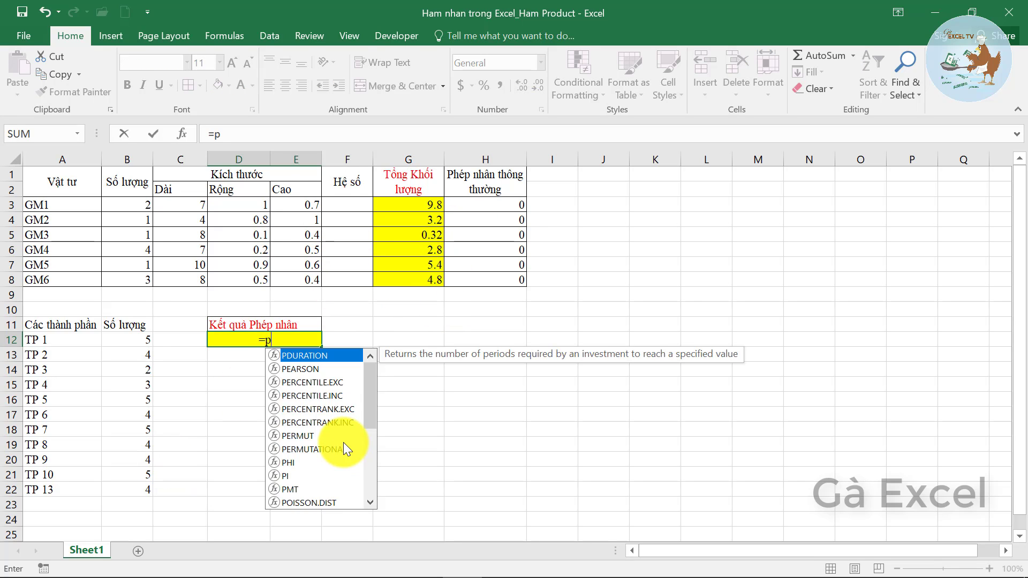
{"action": "type", "text": "ro"}
{"action": "key", "text": "Down"}
{"action": "key", "text": "Tab"}
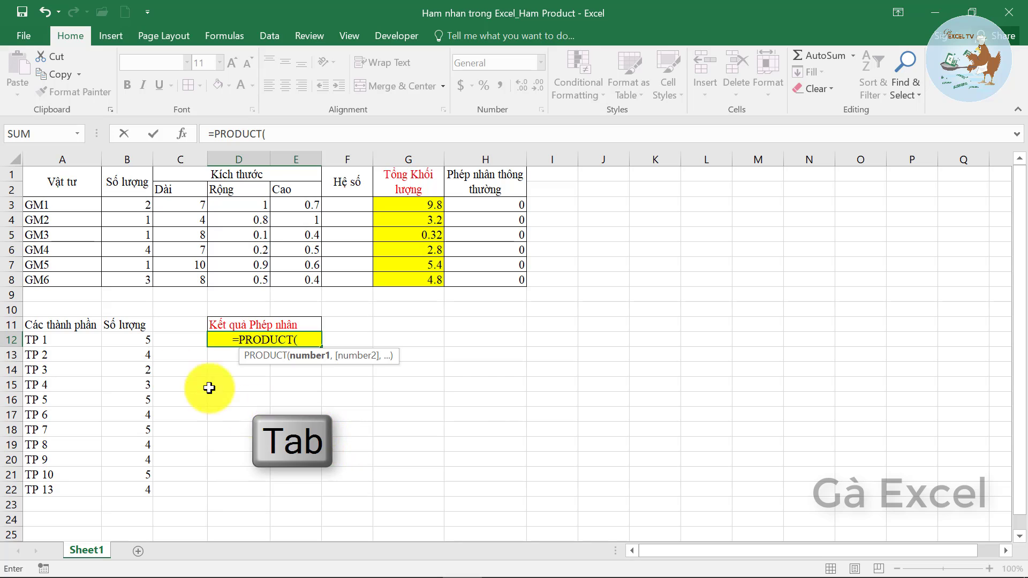
{"action": "mouse_move", "coordinate": [128, 339]}
{"action": "left_mouse_down"}
{"action": "mouse_move", "coordinate": [111, 505]}
{"action": "mouse_move", "coordinate": [114, 492]}
{"action": "left_mouse_up"}
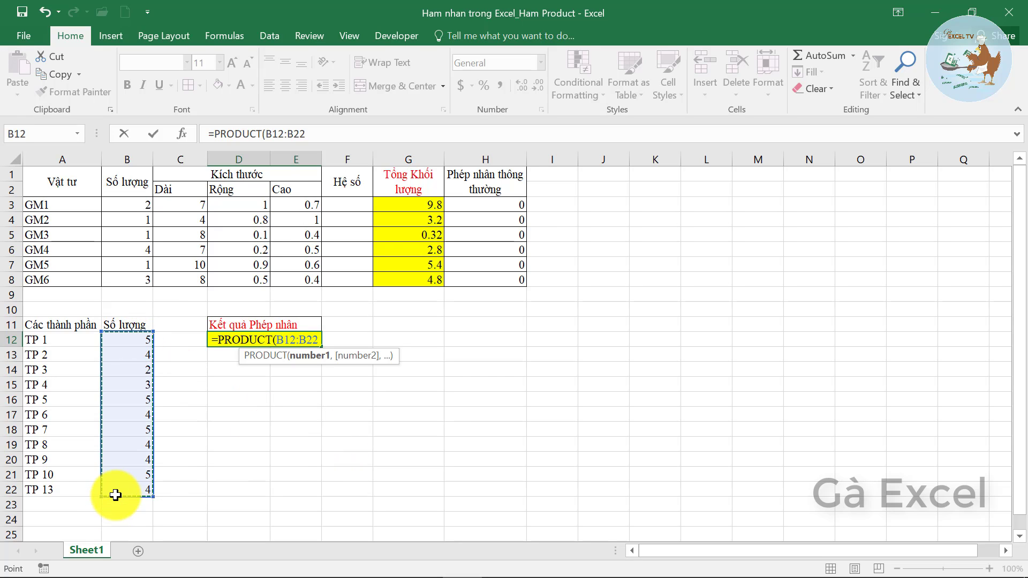
{"action": "key", "text": "Return"}
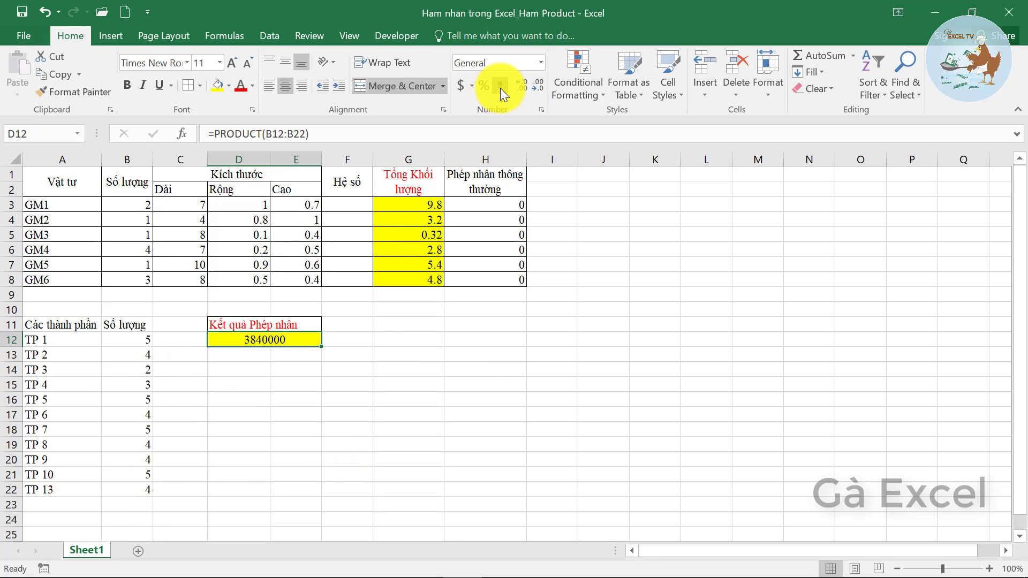
{"action": "left_click", "coordinate": [500, 87]}
{"action": "left_click", "coordinate": [136, 209]}
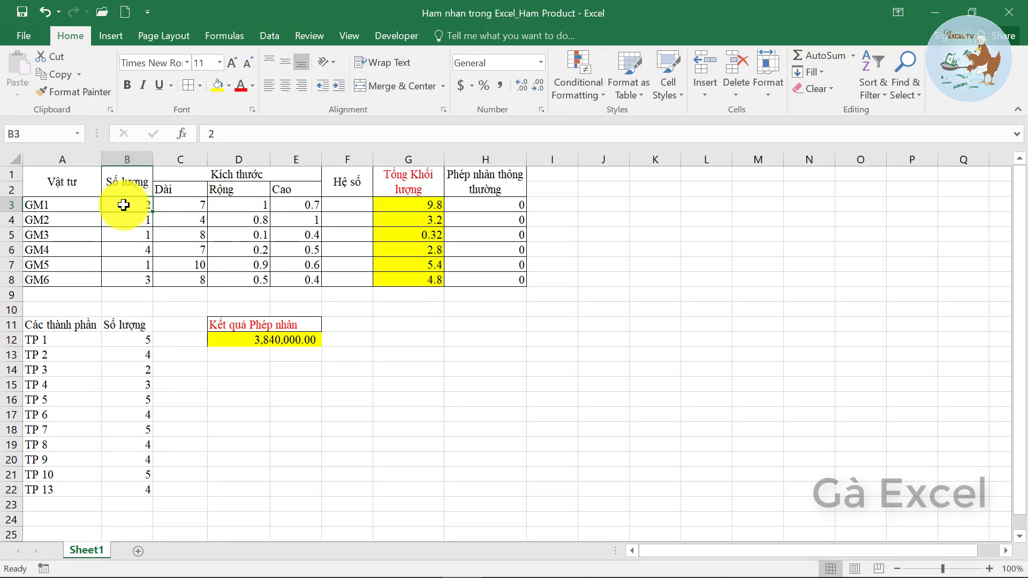
{"action": "left_click", "coordinate": [245, 335]}
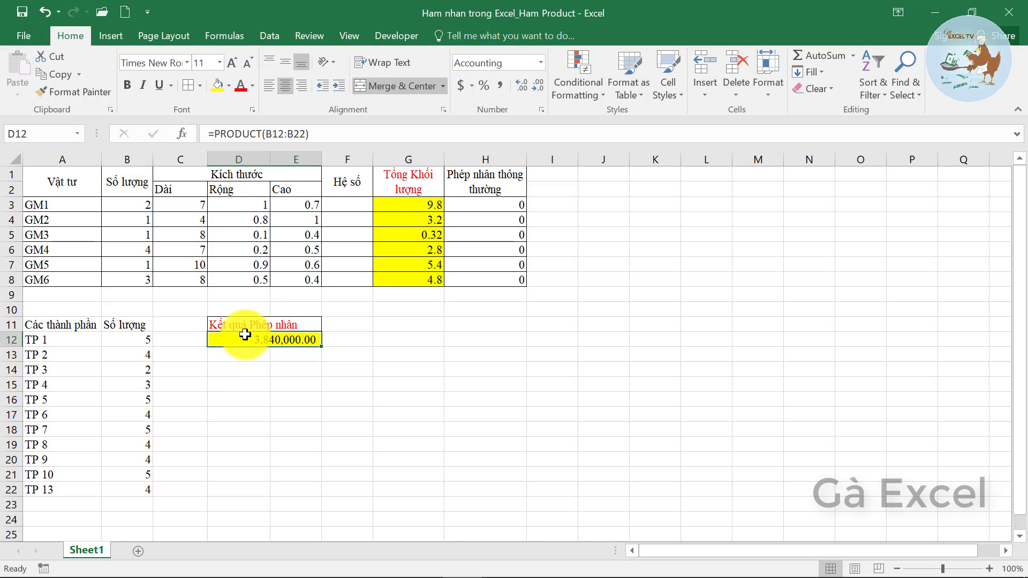
{"action": "left_click", "coordinate": [146, 207]}
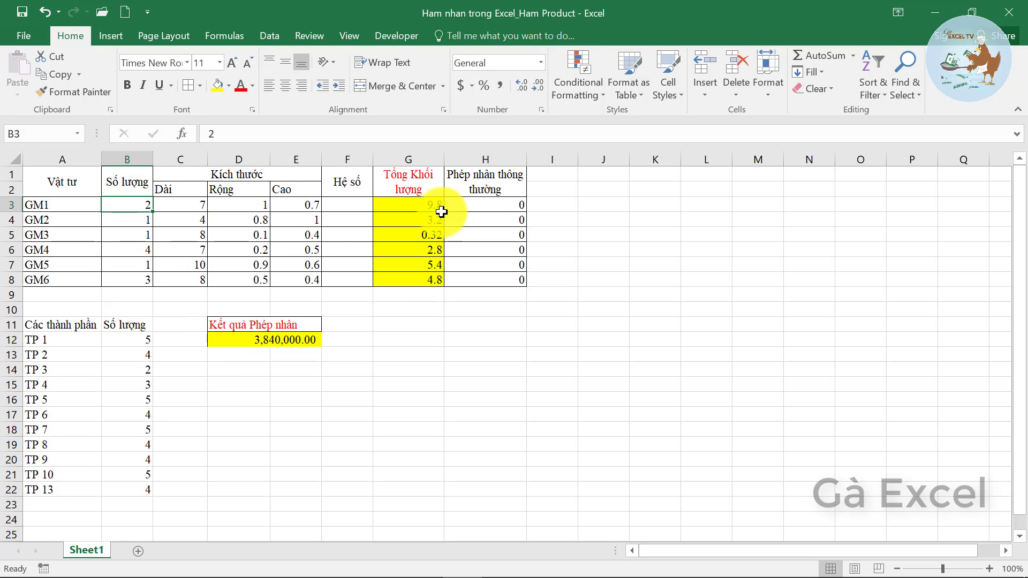
{"action": "left_click", "coordinate": [487, 207]}
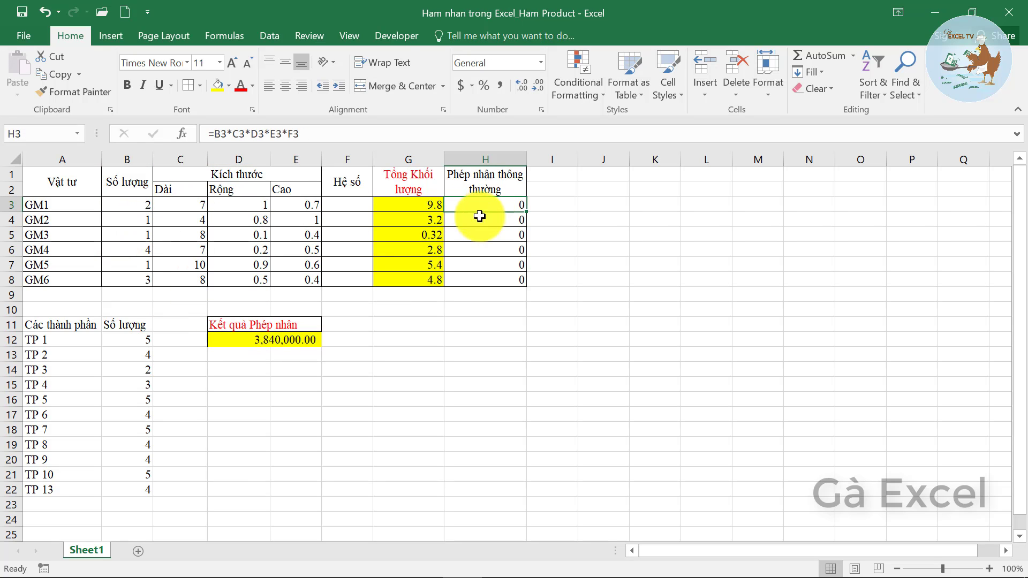
{"action": "left_click", "coordinate": [215, 339]}
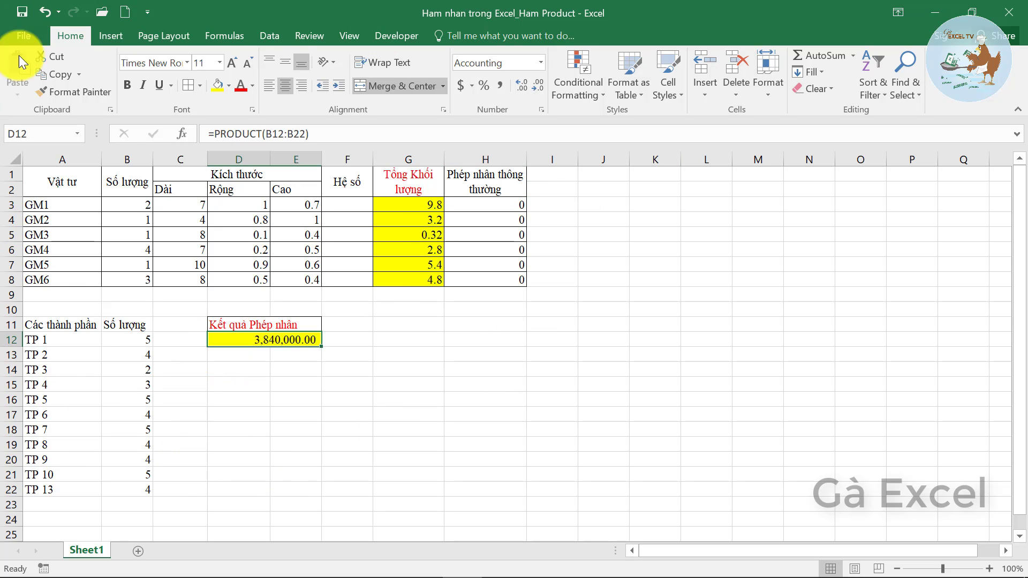
{"action": "left_click", "coordinate": [344, 207]}
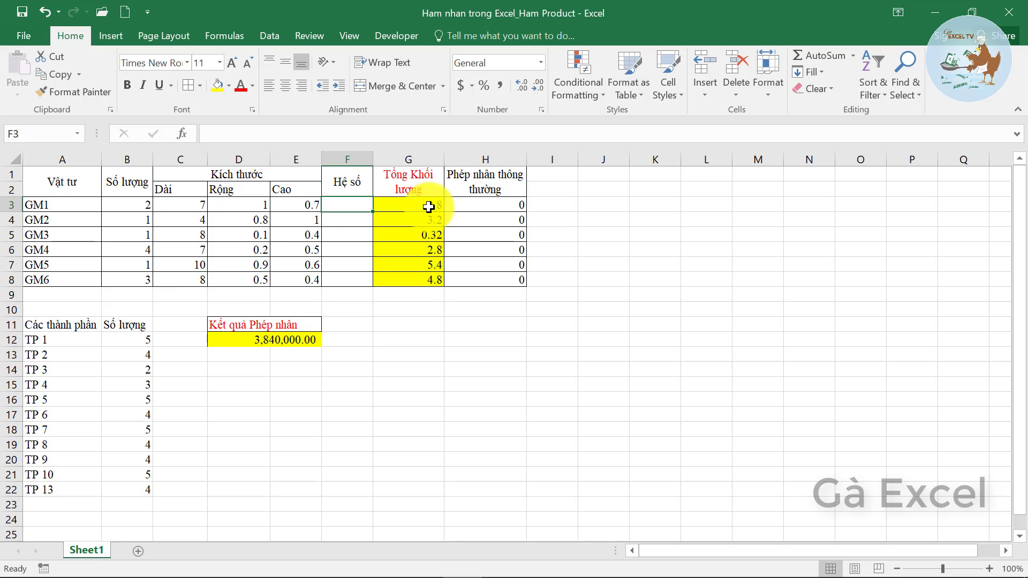
{"action": "left_click", "coordinate": [408, 205]}
{"action": "left_click", "coordinate": [254, 207]}
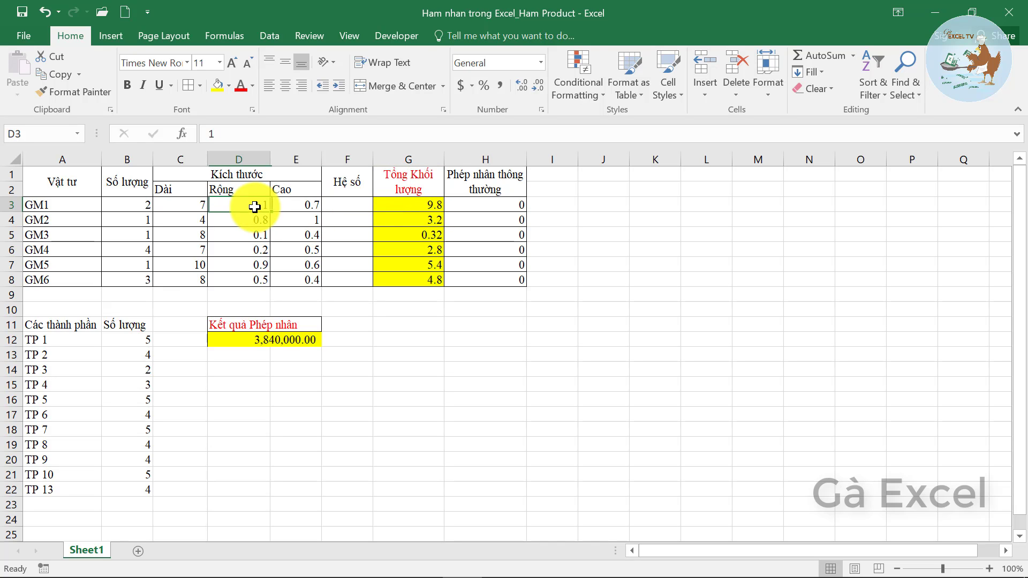
{"action": "left_click", "coordinate": [172, 203]}
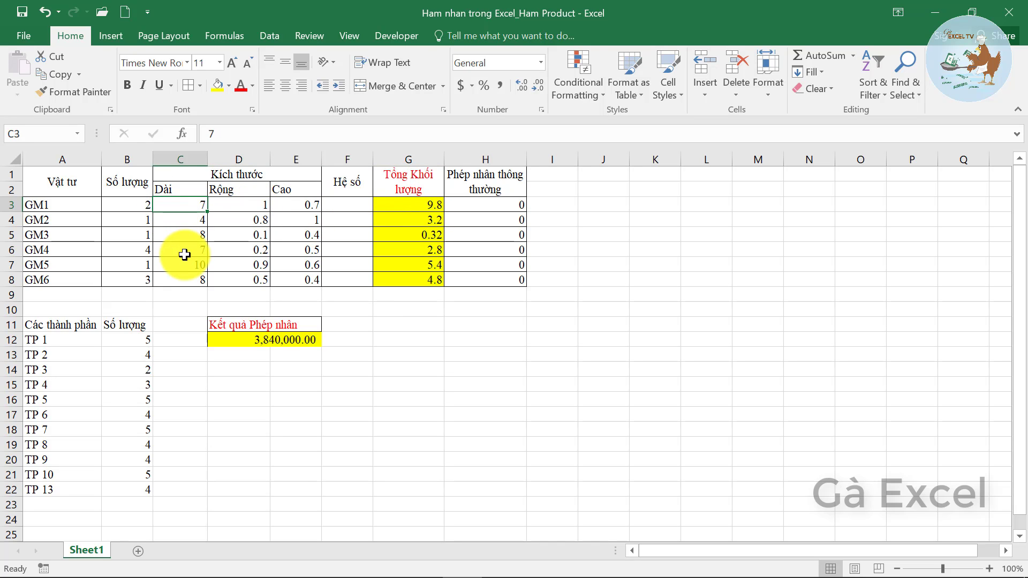
{"action": "key", "text": "BackSpace"}
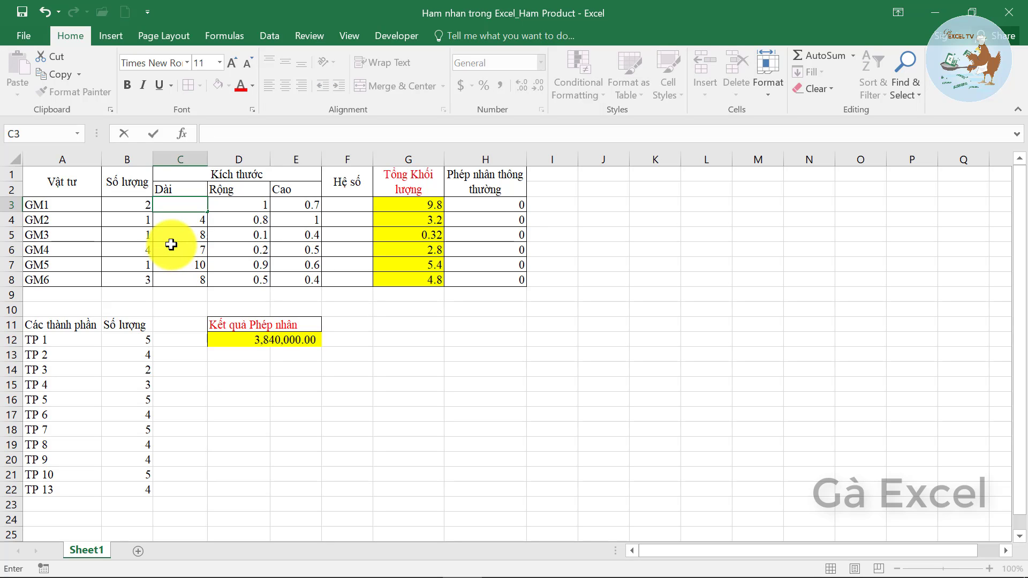
{"action": "key", "text": "Return"}
{"action": "key", "text": "Up"}
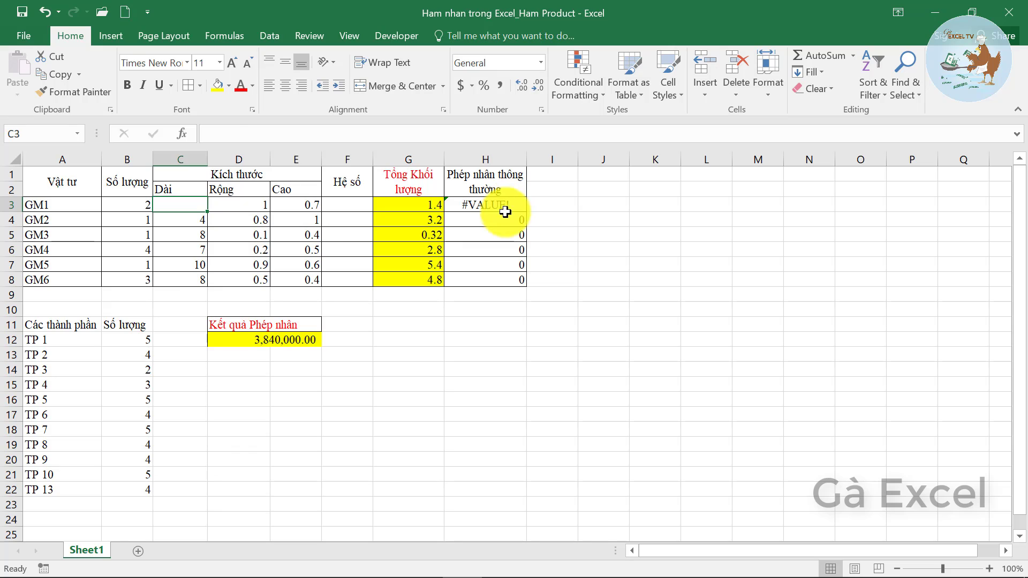
{"action": "type", "text": "7"}
{"action": "left_click", "coordinate": [428, 264]}
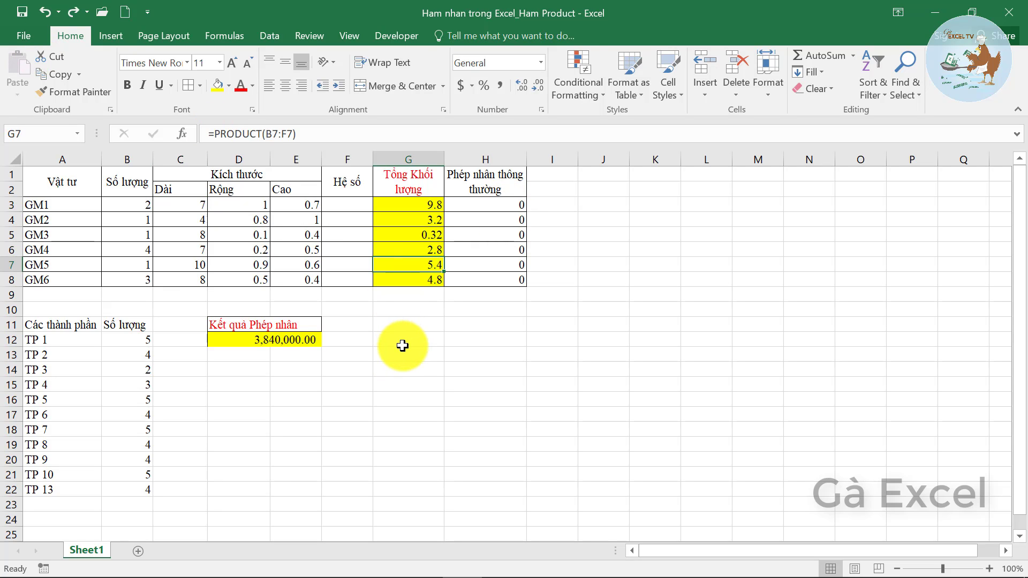